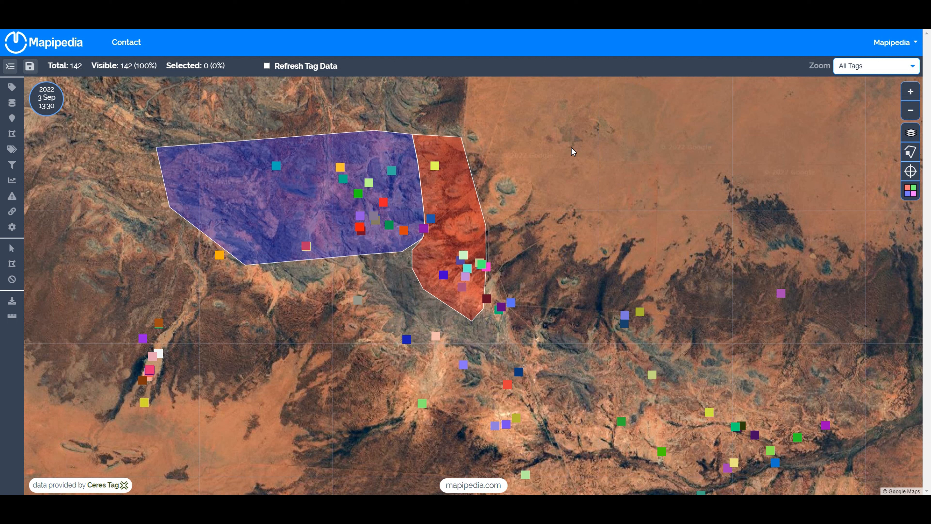
- Show the station's time slider, scrub back to view earlier tag positions, and return it to 3 Sep 13:30
drag(553, 202, 558, 200)
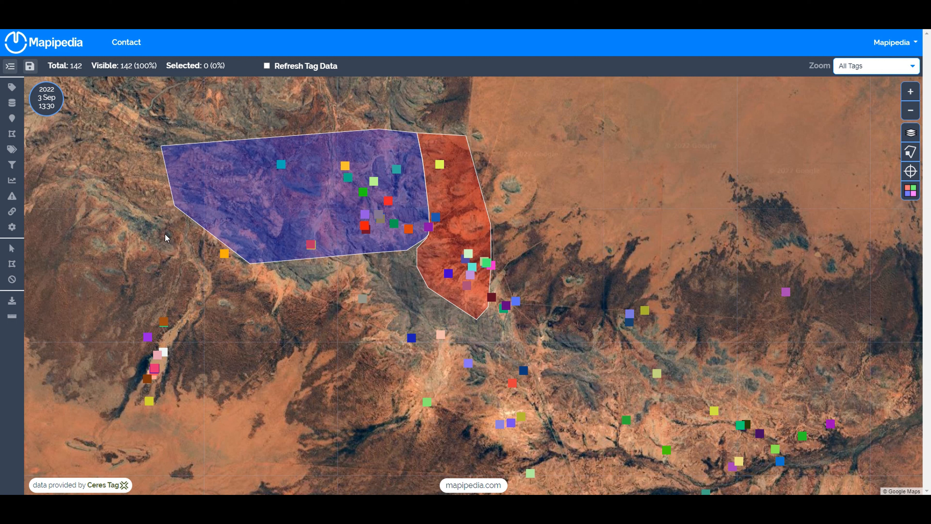
click(51, 102)
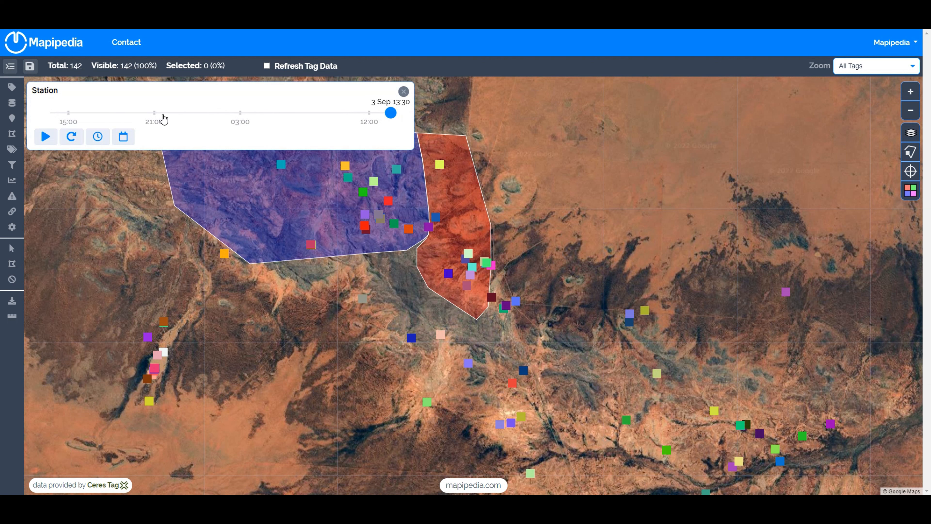
drag(392, 114, 286, 114)
click(368, 113)
drag(557, 198, 578, 229)
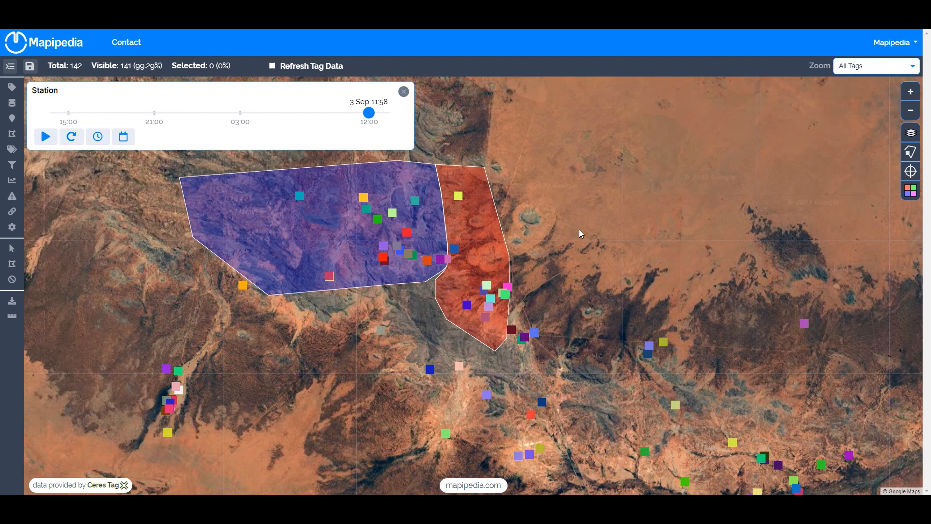
drag(366, 118, 392, 111)
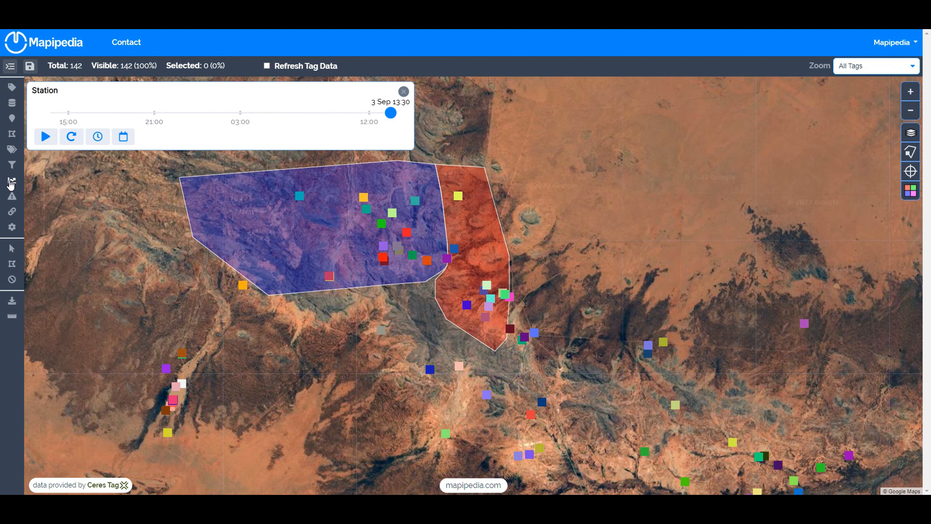
- Open the Biosecurity section of Analytics
click(10, 66)
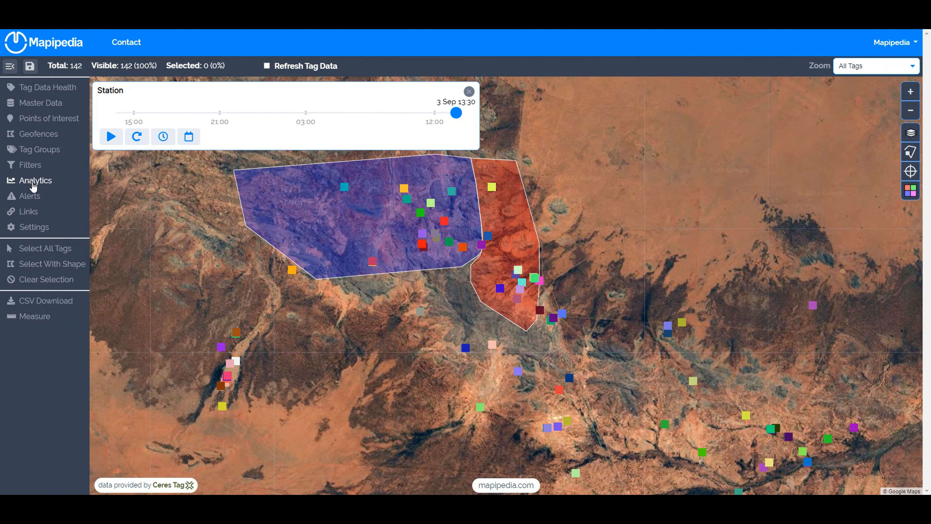
click(10, 66)
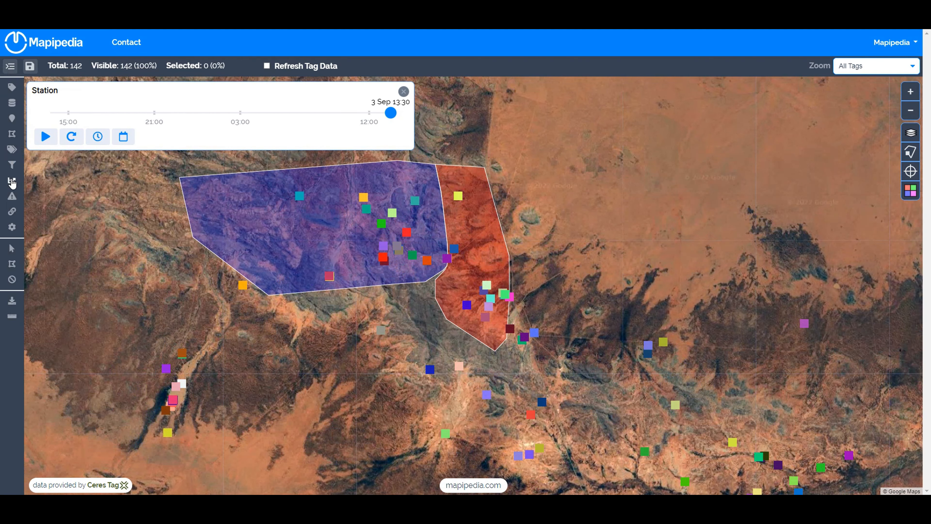
click(12, 180)
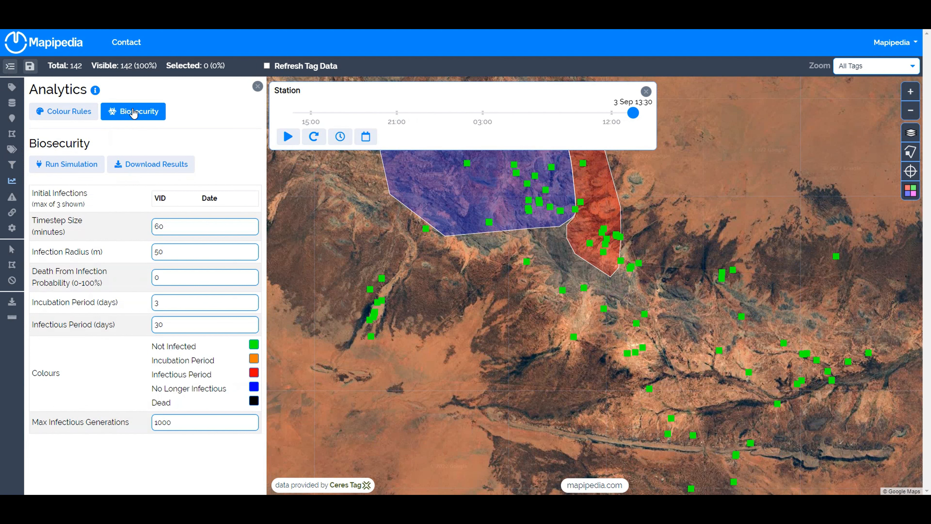
mouse_move(378, 269)
mouse_down()
mouse_move(380, 309)
mouse_move(369, 278)
mouse_up()
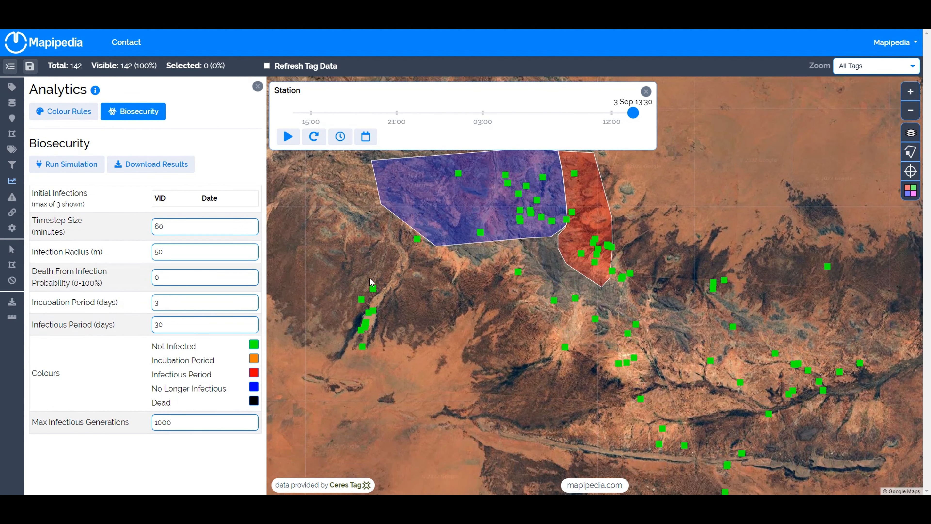
- Read the built-in Analytics help on colour rules and biosecurity simulation settings, and close it
click(96, 91)
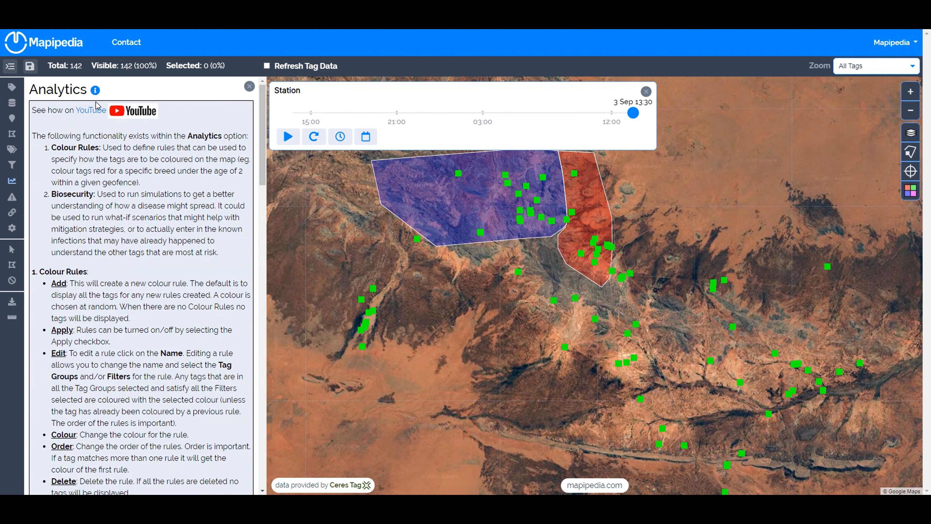
scroll(149, 216, down, 6)
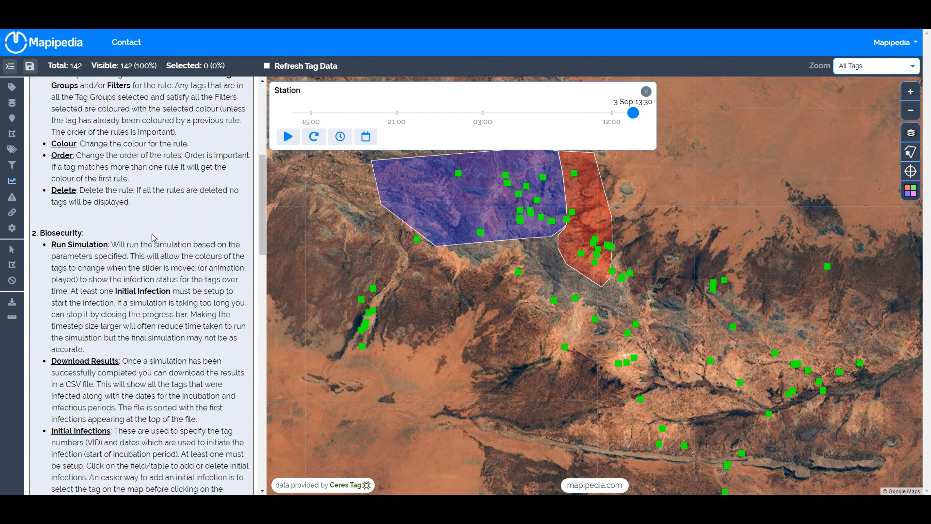
scroll(154, 238, up, 5)
scroll(154, 238, up, 1)
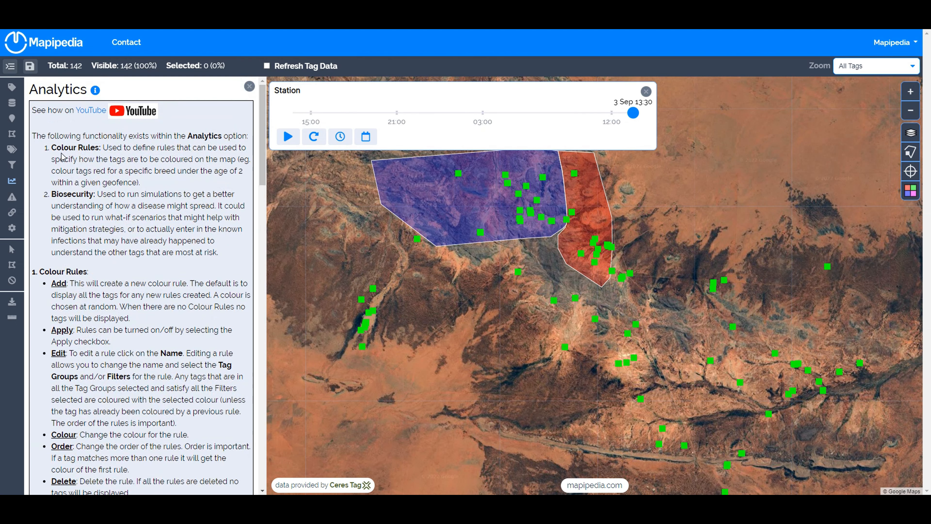
scroll(139, 257, down, 5)
scroll(138, 256, down, 8)
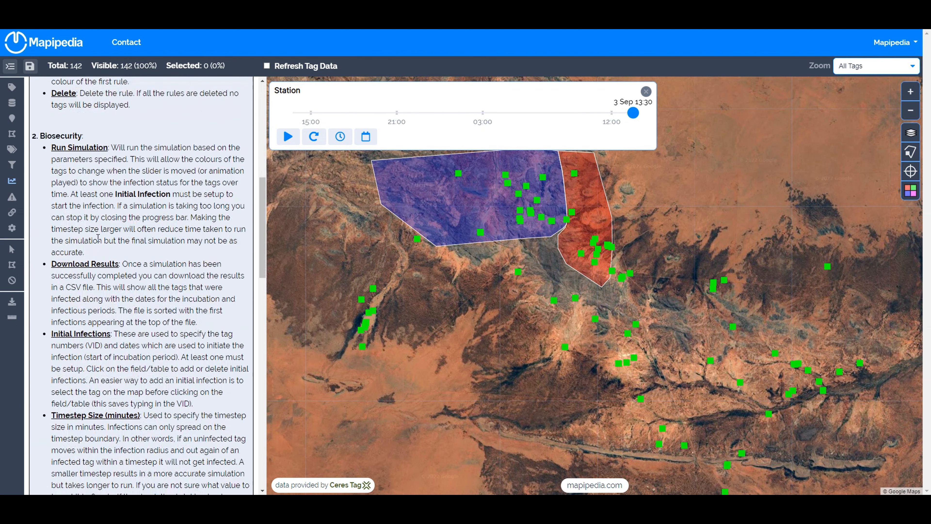
scroll(121, 336, down, 8)
scroll(130, 279, up, 20)
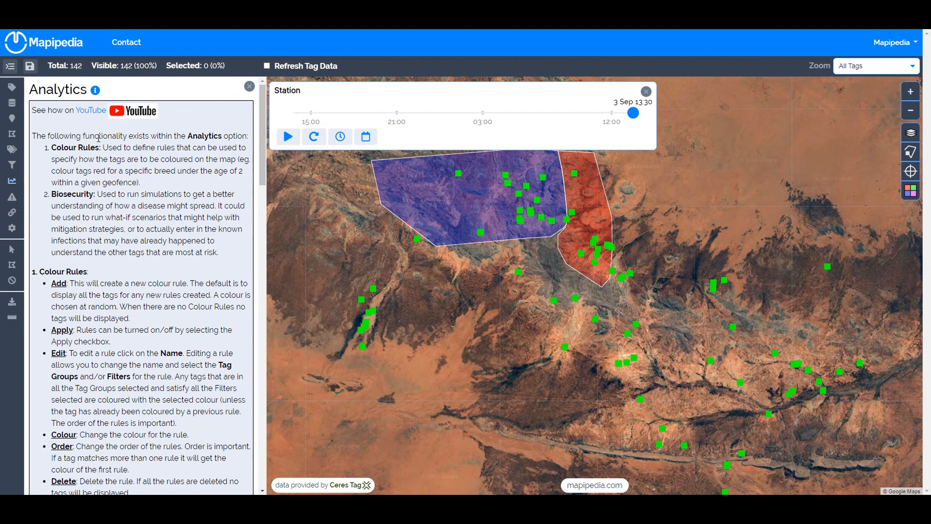
scroll(124, 256, down, 7)
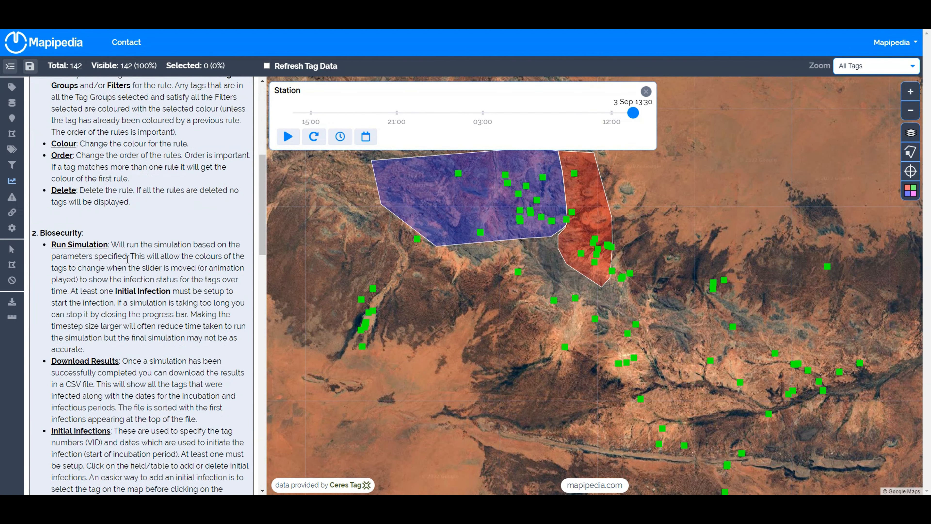
scroll(109, 269, up, 8)
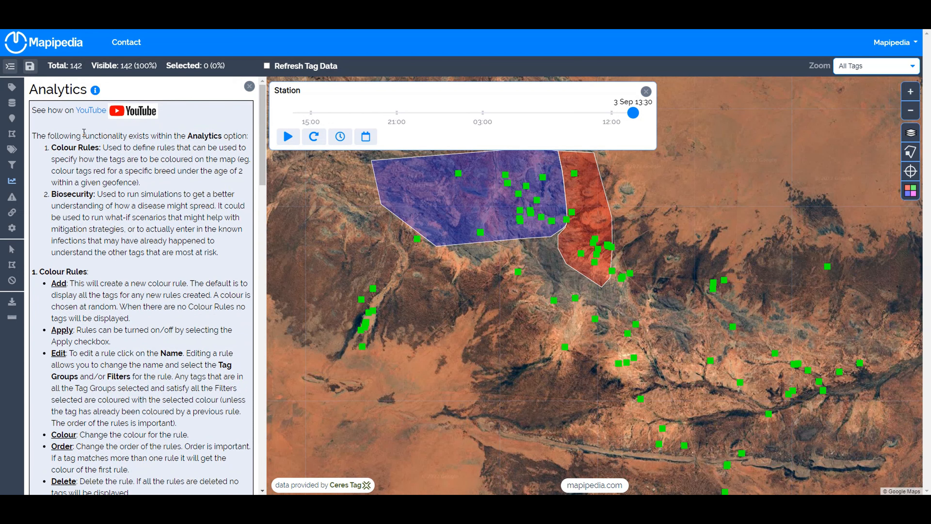
click(95, 91)
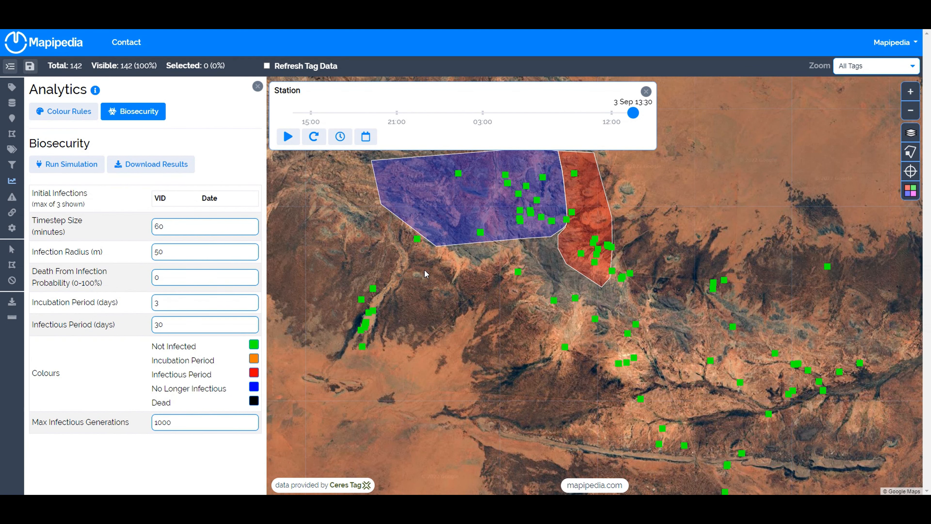
drag(490, 271, 477, 269)
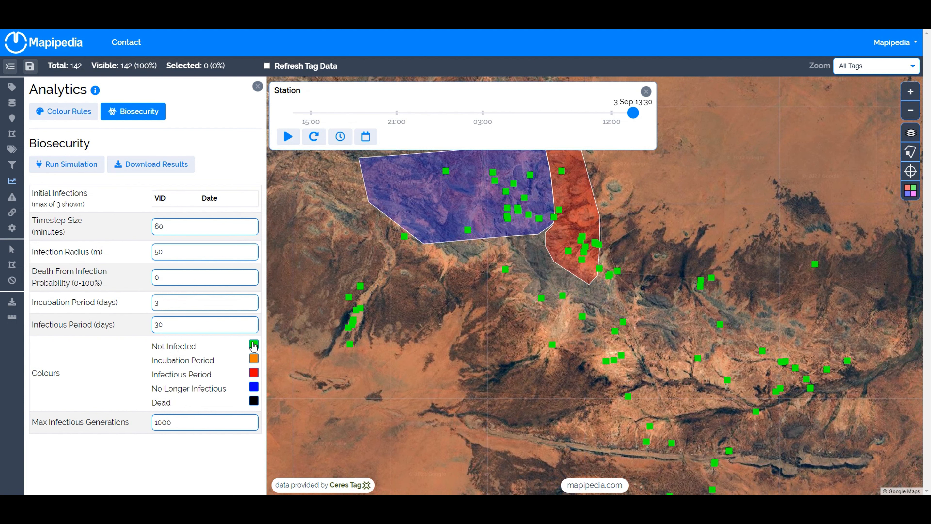
drag(444, 295, 423, 307)
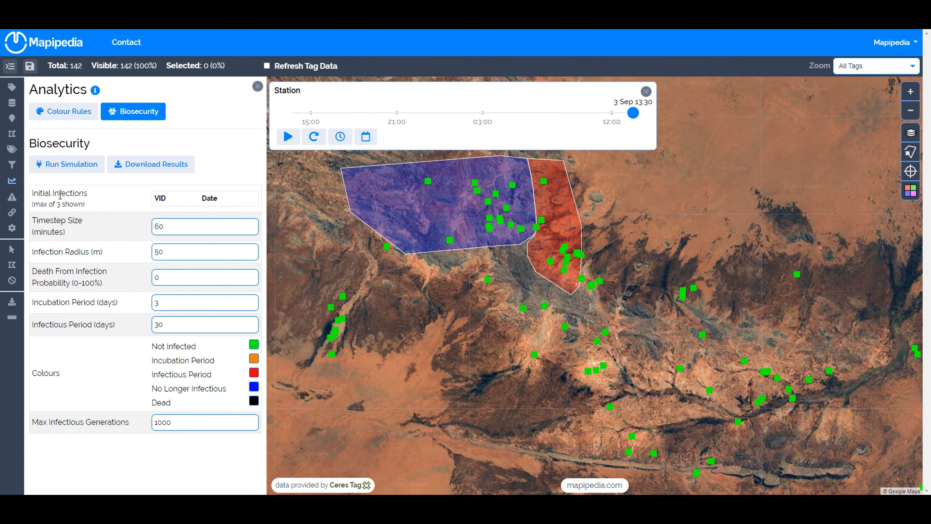
mouse_move(594, 285)
click(182, 198)
click(259, 144)
click(312, 183)
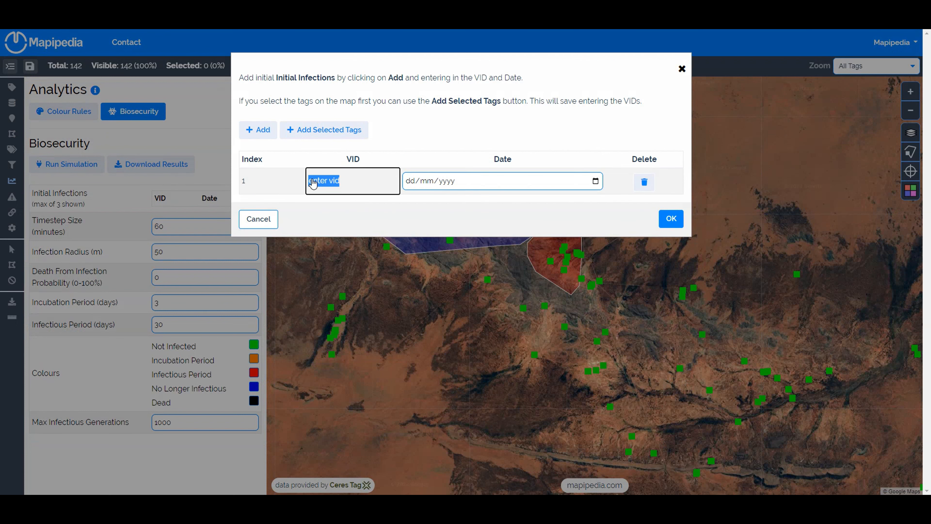
click(436, 185)
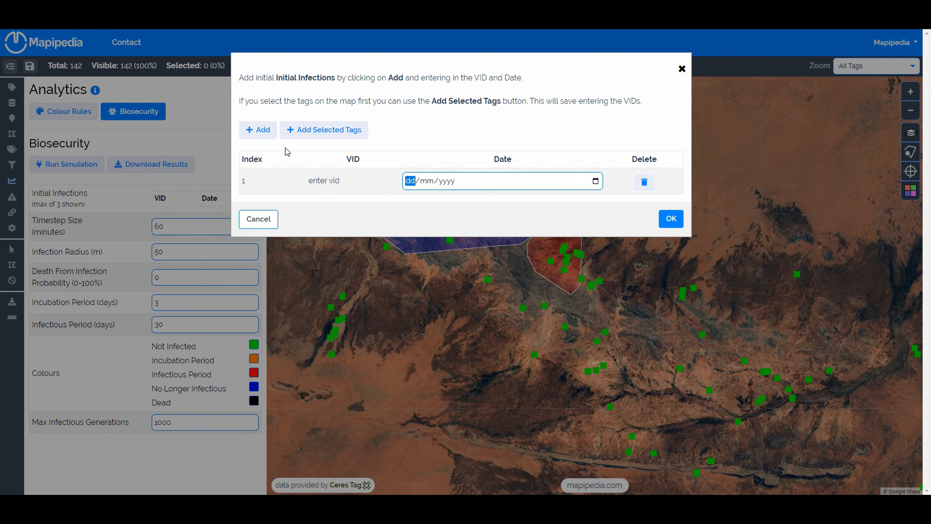
click(259, 130)
click(259, 130)
click(258, 130)
click(328, 207)
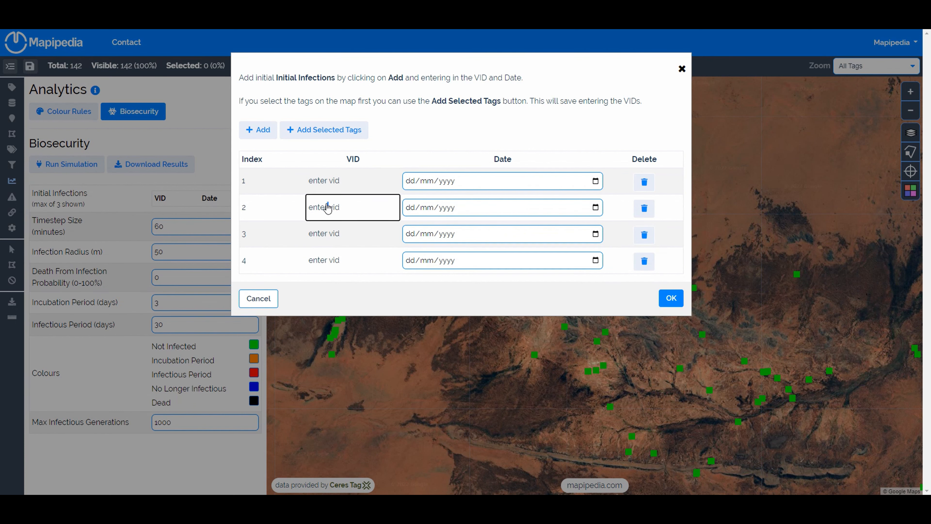
click(326, 236)
double_click(333, 235)
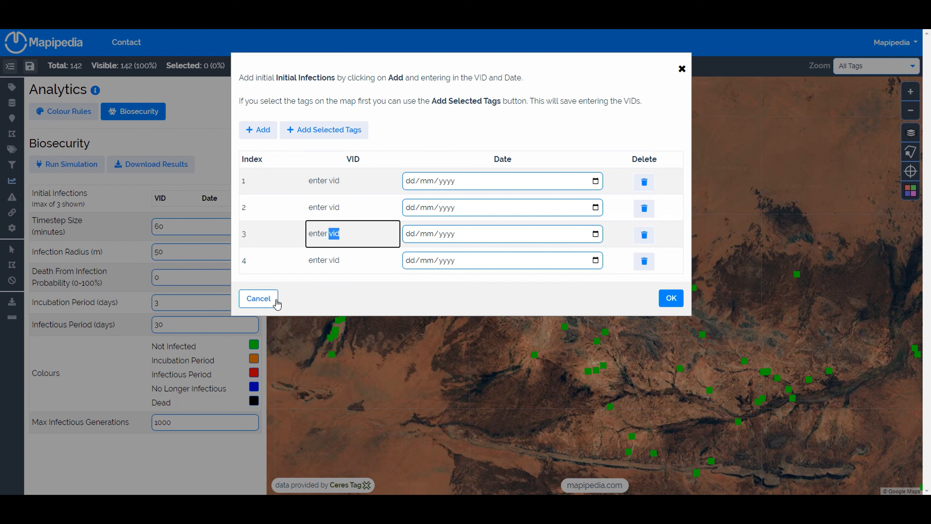
click(262, 302)
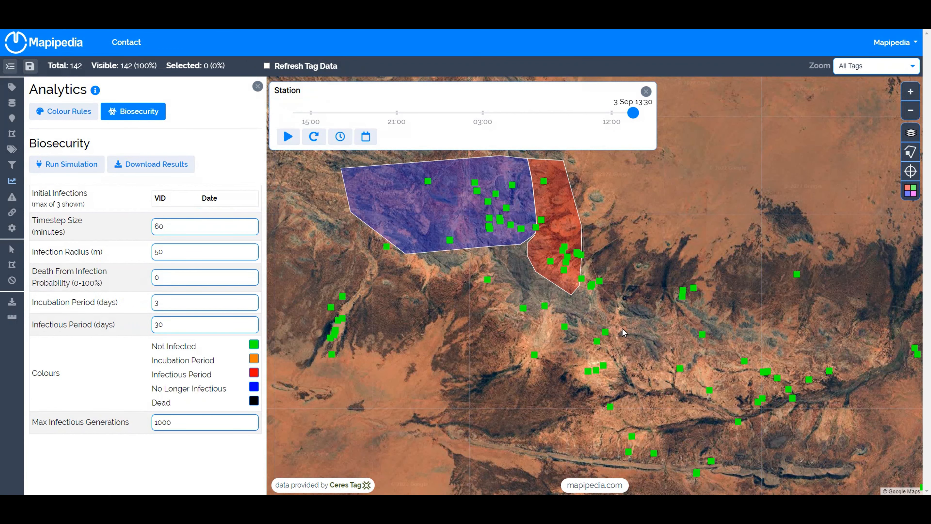
- Select the southernmost tag well inside the red geofence and add it to the initial infections
scroll(570, 276, up, 2)
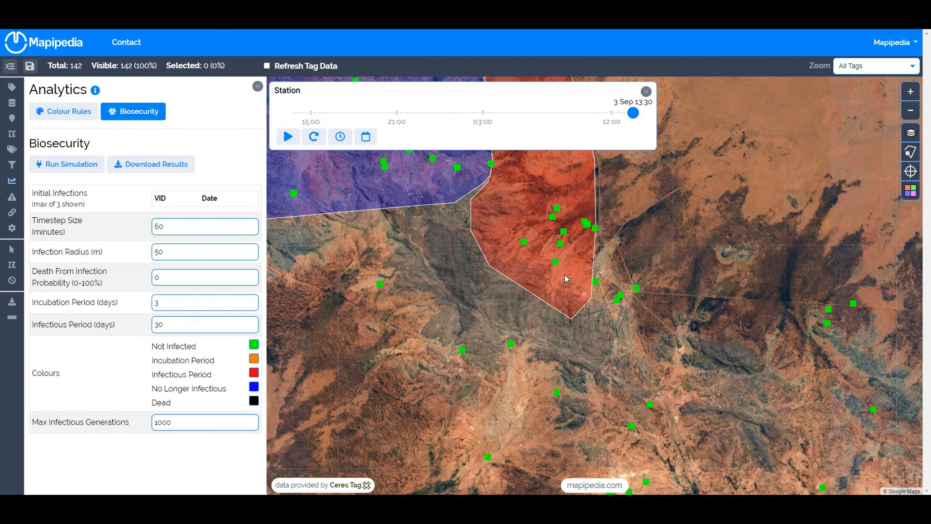
mouse_move(554, 263)
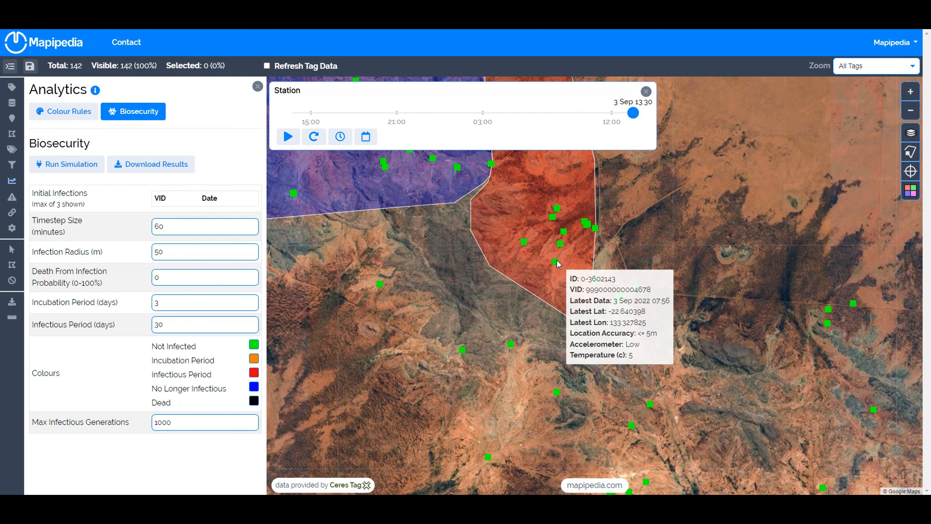
click(554, 262)
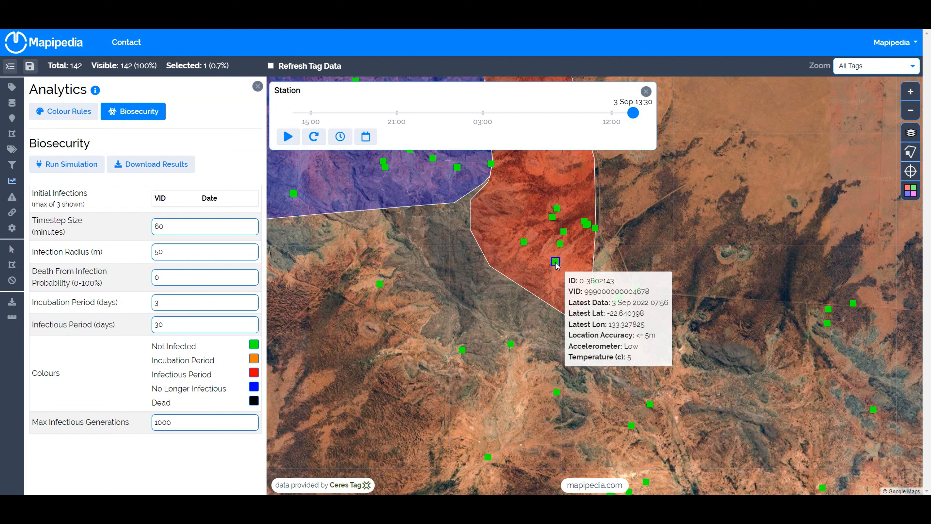
click(178, 203)
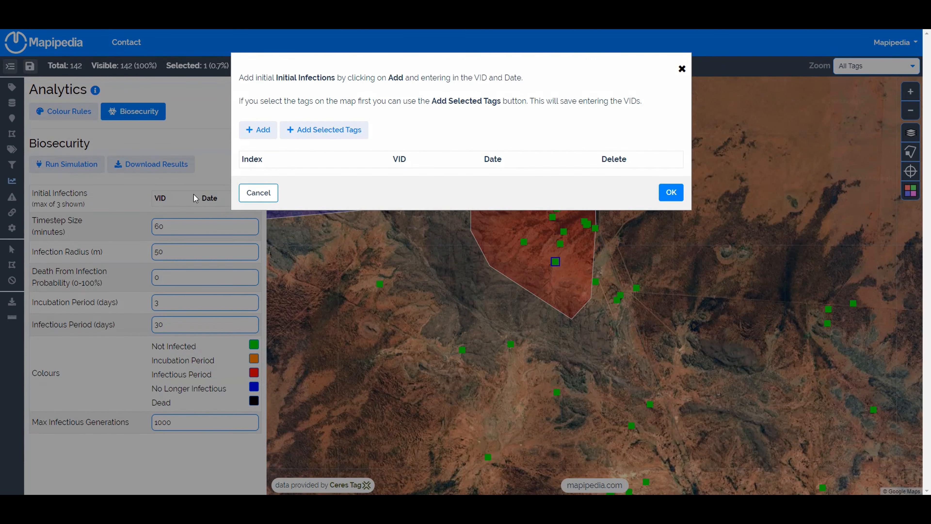
click(322, 130)
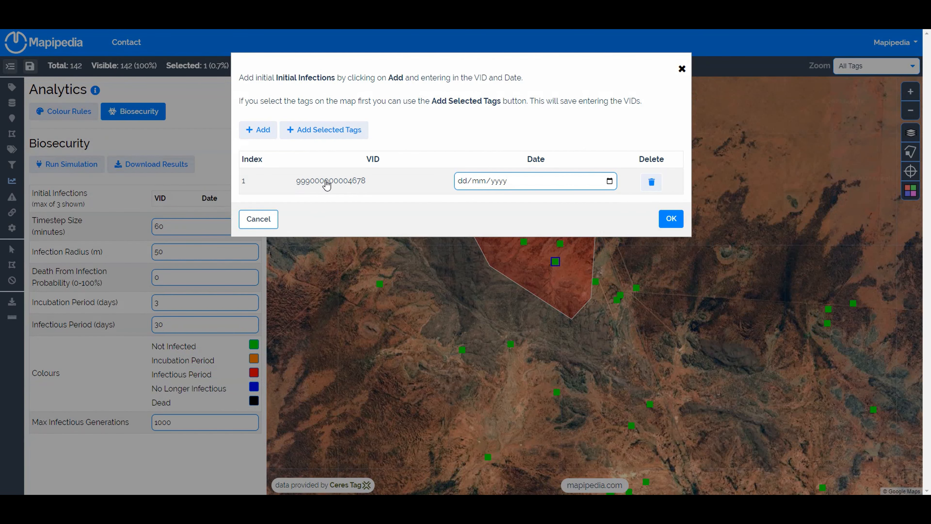
- Set the initial infection's date to 03/06/2022 and accept the initial infections
click(610, 183)
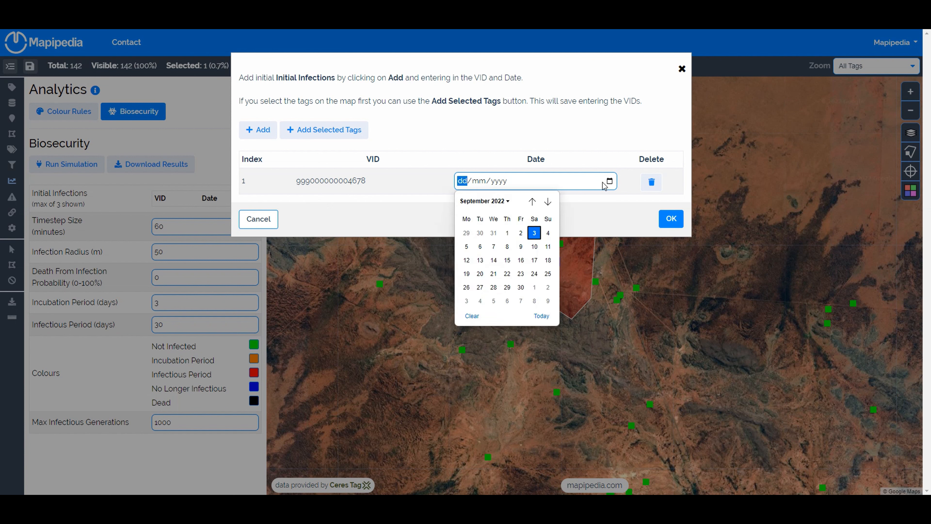
click(532, 202)
click(532, 201)
click(532, 201)
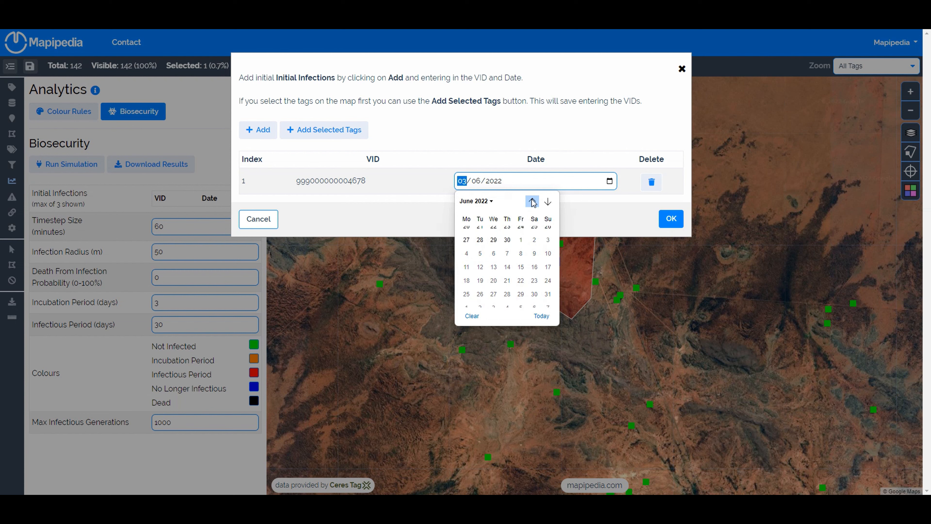
click(521, 234)
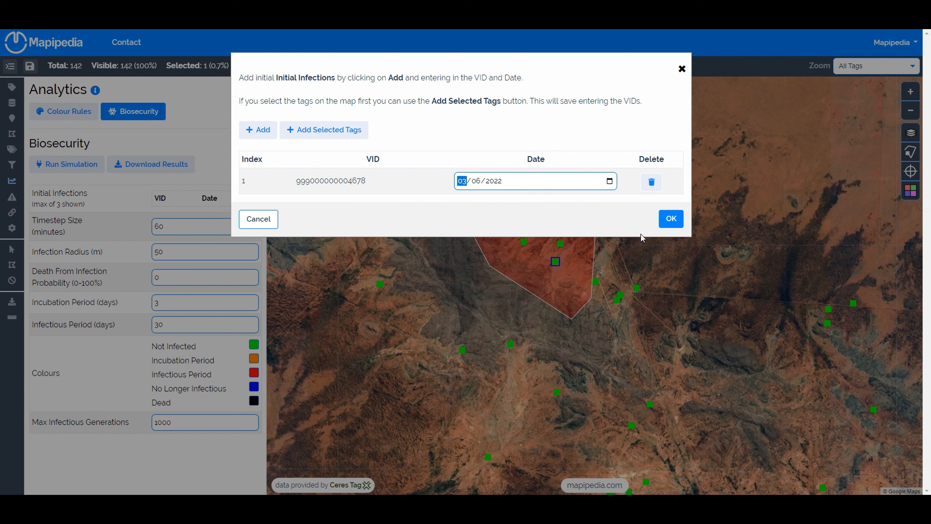
click(671, 219)
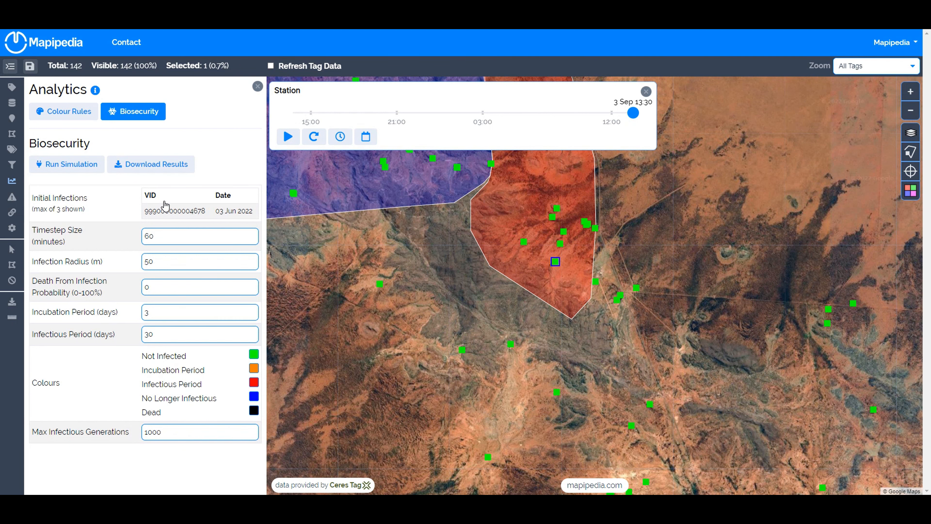
- Try to run the biosecurity simulation, and check how far back the loaded tag data goes on the time slider
click(69, 163)
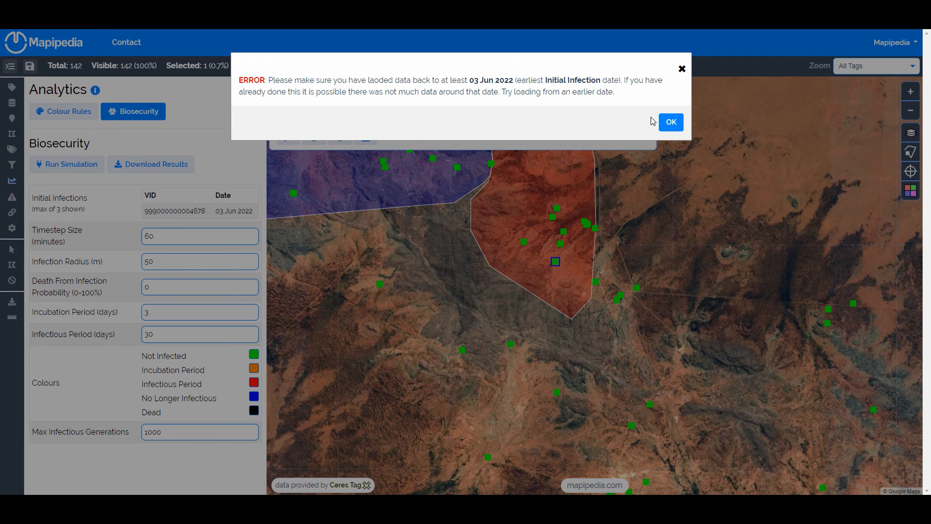
click(670, 122)
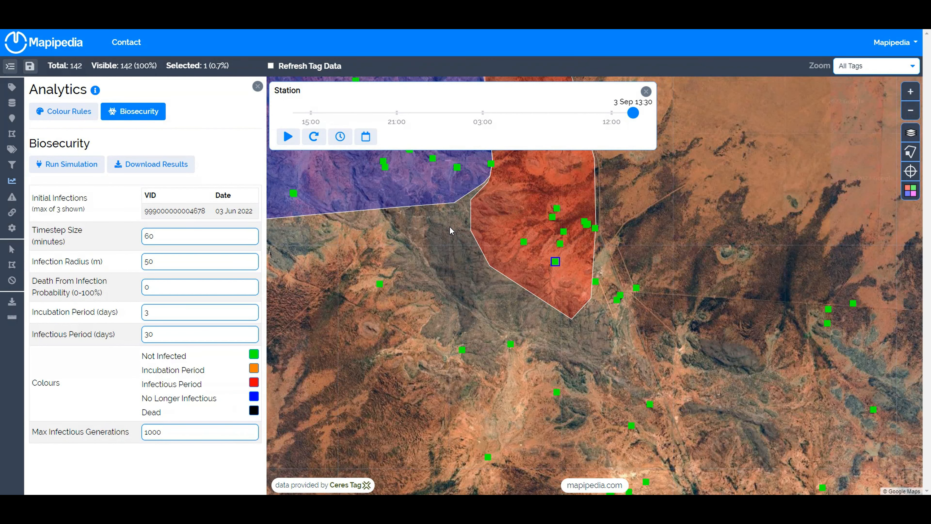
drag(633, 113, 284, 125)
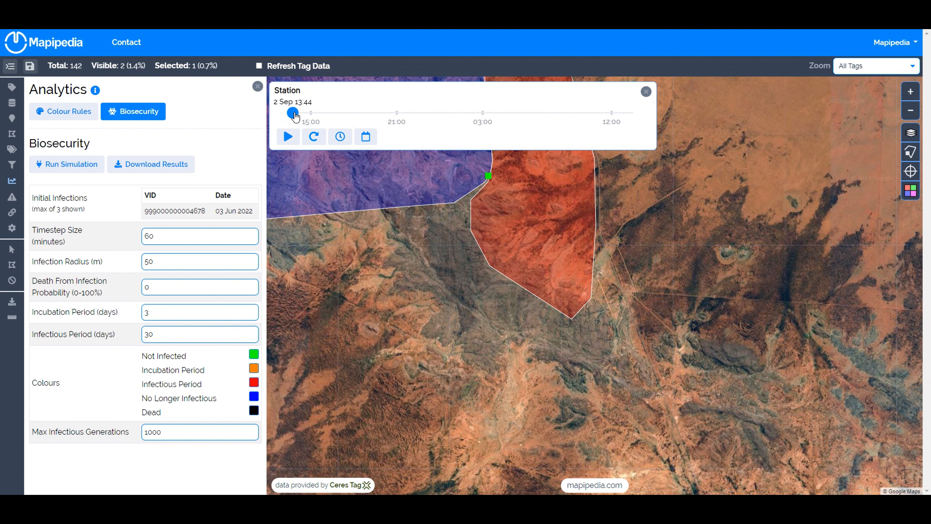
- Load the tag data for a date range starting 01/06/2022 01:50 PM, leaving the end date as is
drag(295, 116, 635, 114)
click(366, 139)
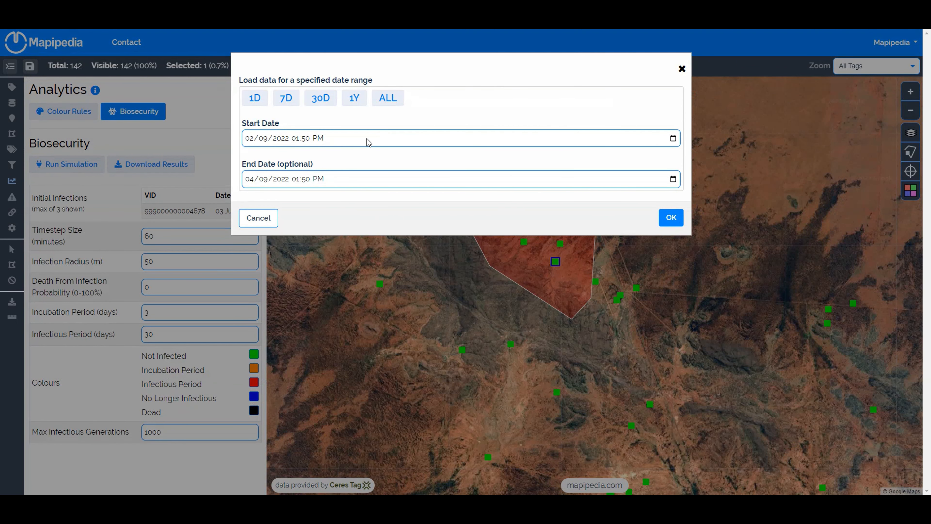
click(673, 138)
click(320, 159)
click(320, 158)
click(320, 158)
click(281, 190)
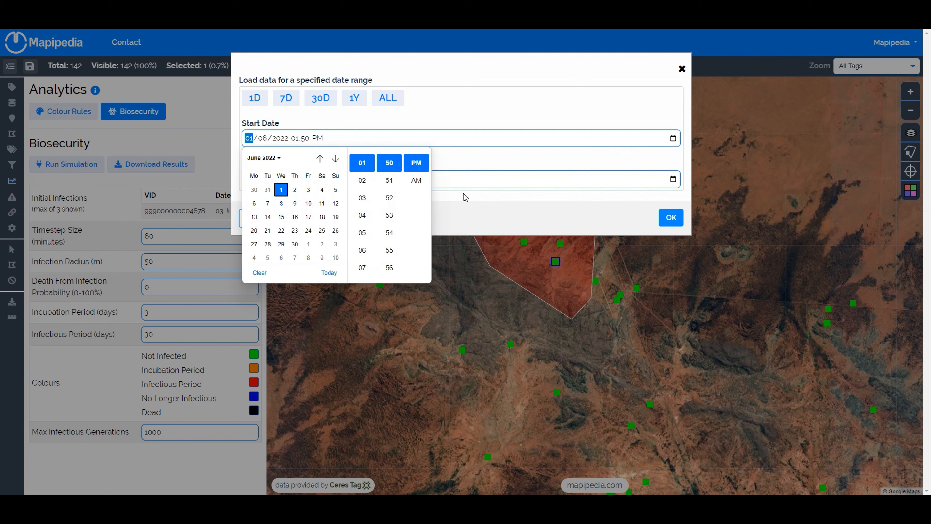
click(671, 217)
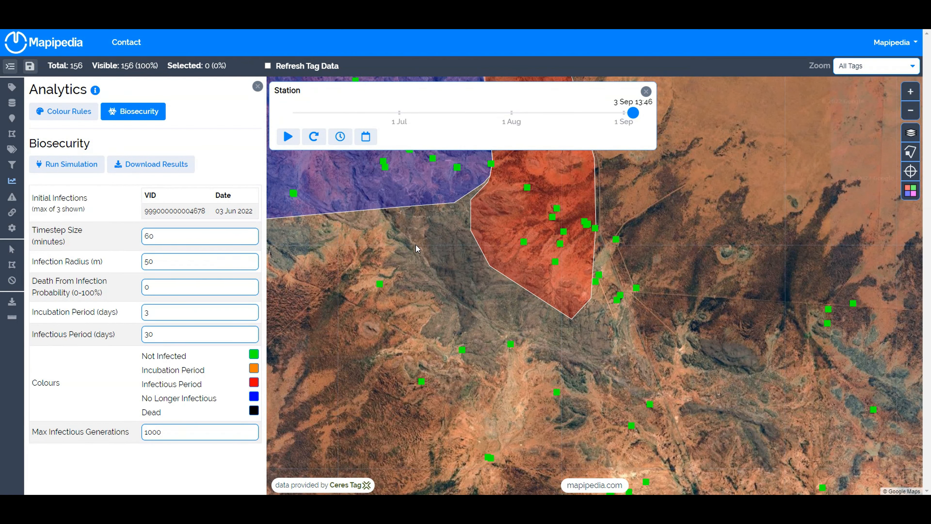
- Run the biosecurity simulation on the loaded tag data and dismiss the completion message
drag(500, 186, 512, 188)
drag(629, 121, 653, 103)
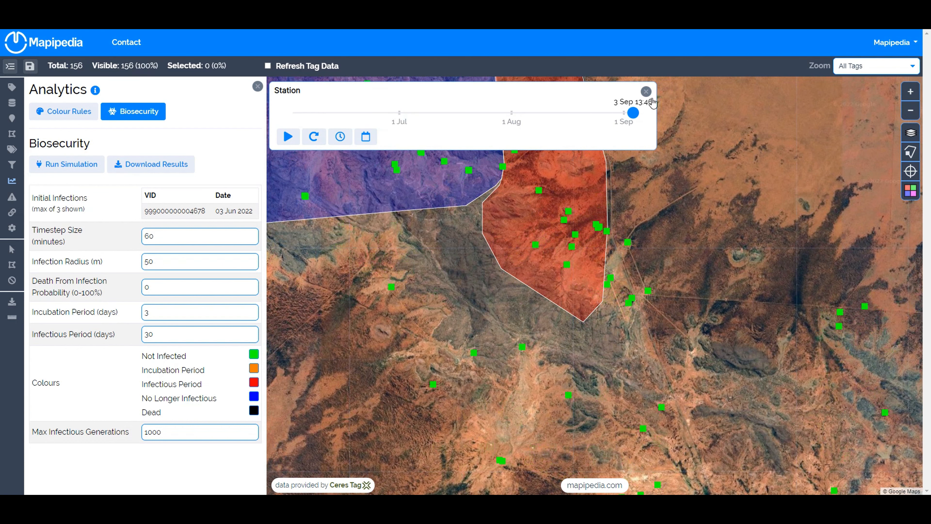
scroll(460, 342, down, 2)
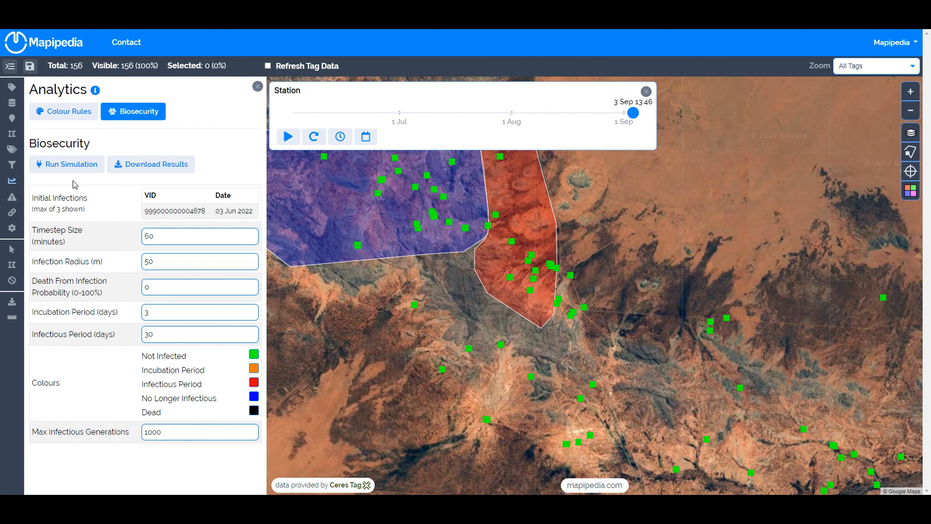
click(72, 164)
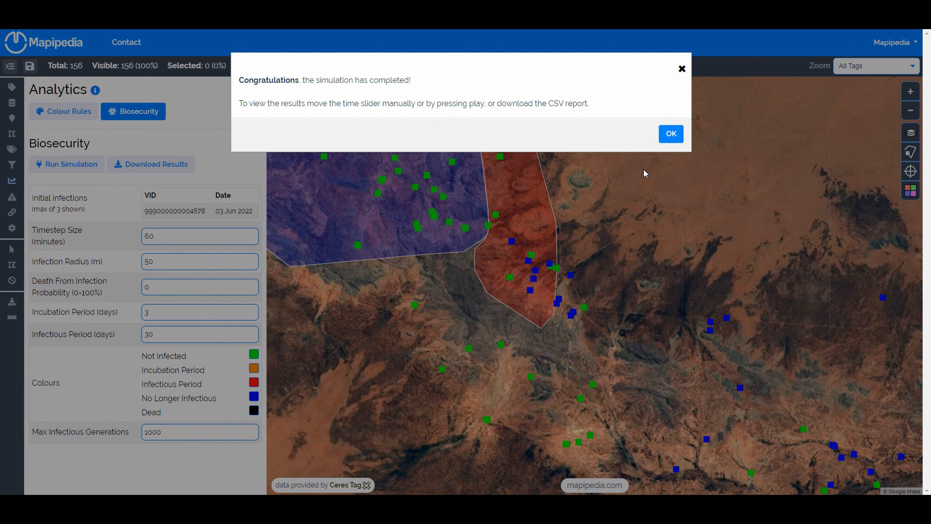
click(669, 135)
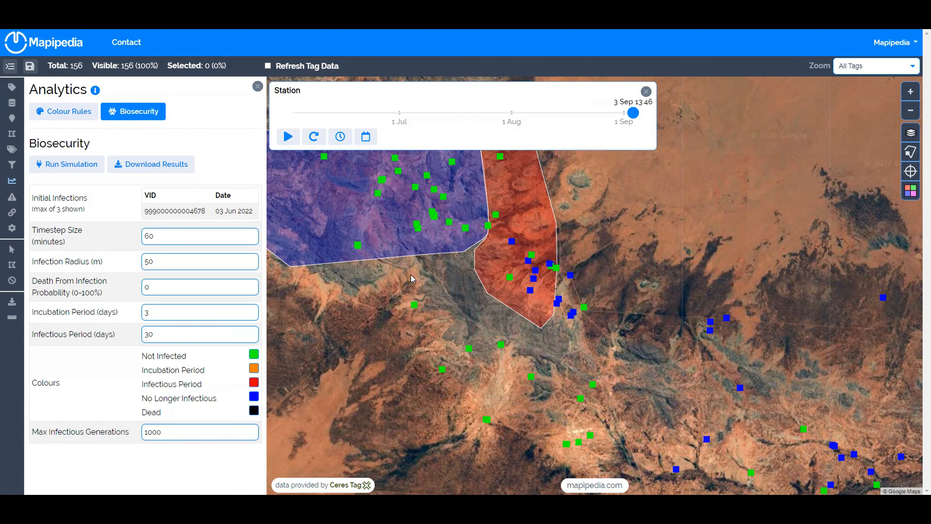
- Examine the infection colours of the tags around the geofences on 2 Sep, and rewind the time slider to its start on 1 Jun
drag(411, 274, 440, 280)
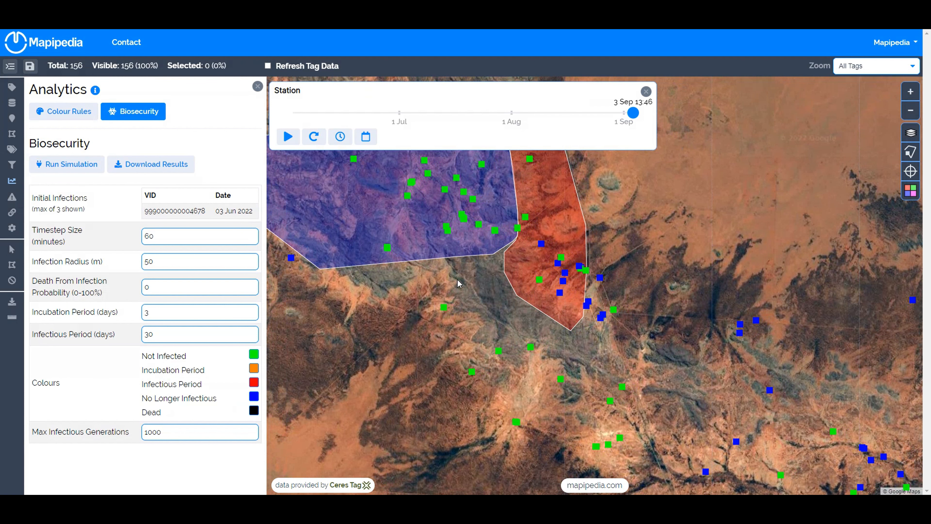
scroll(471, 299, down, 1)
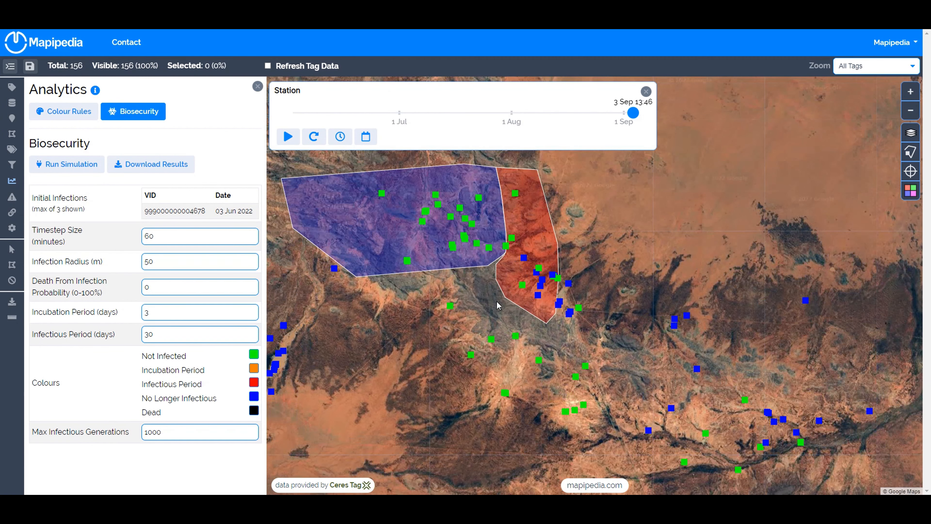
drag(633, 115, 628, 113)
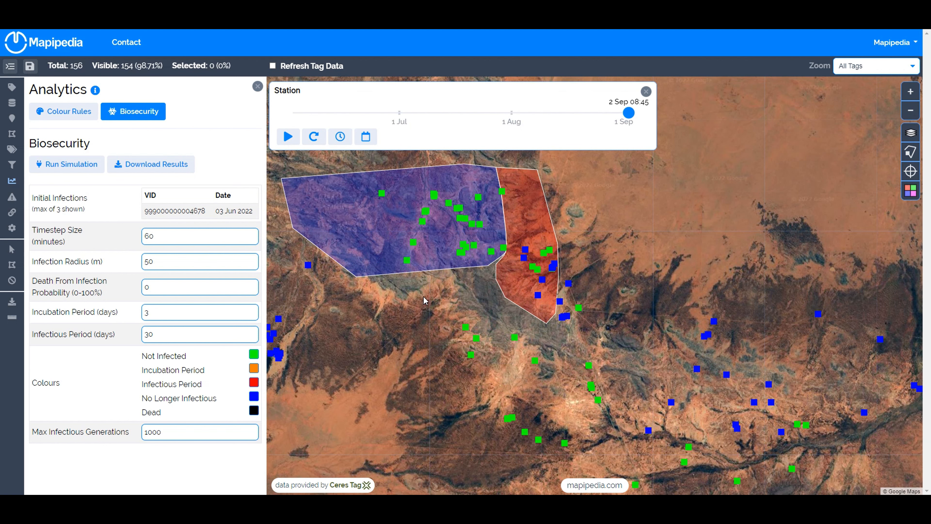
scroll(411, 293, down, 1)
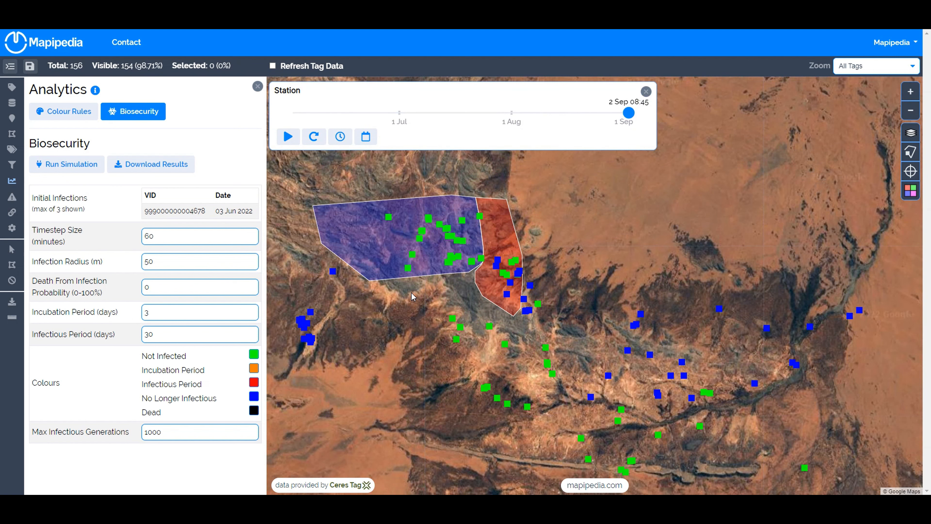
scroll(433, 288, down, 1)
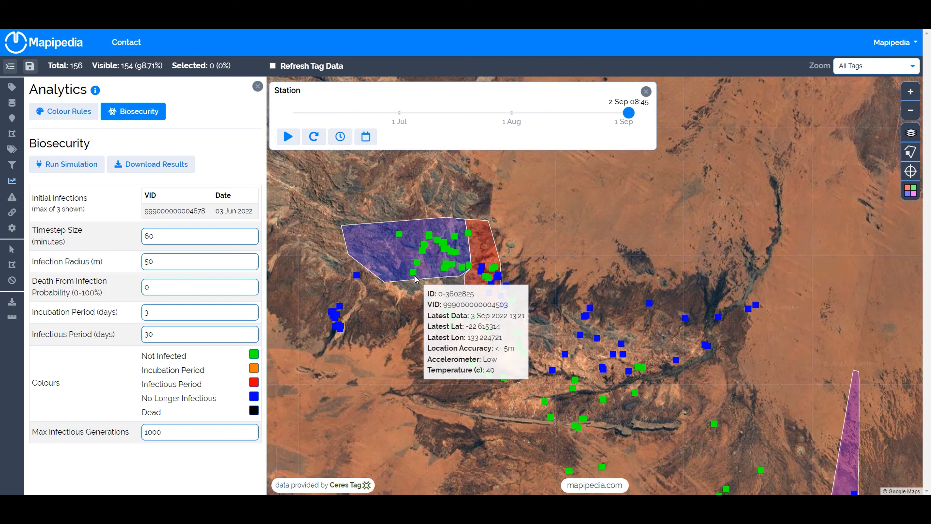
scroll(414, 274, up, 1)
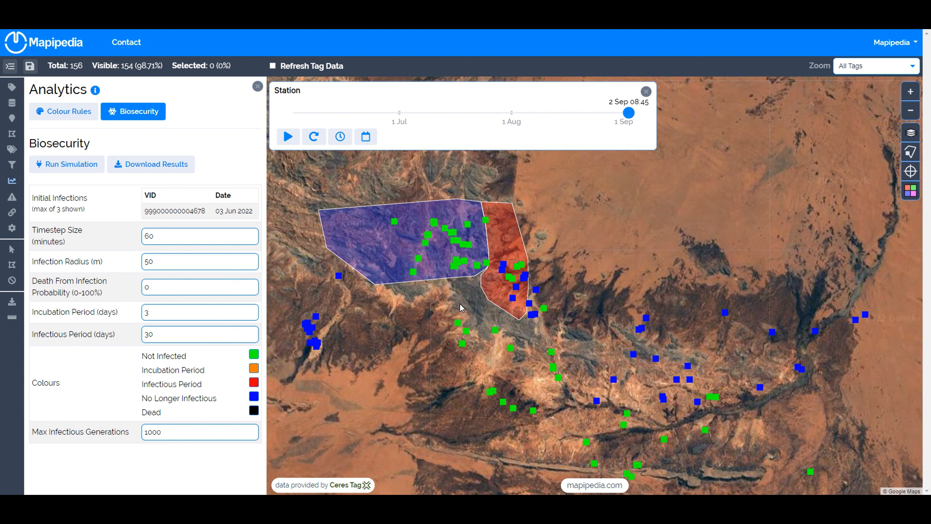
mouse_move(450, 233)
drag(622, 274, 619, 263)
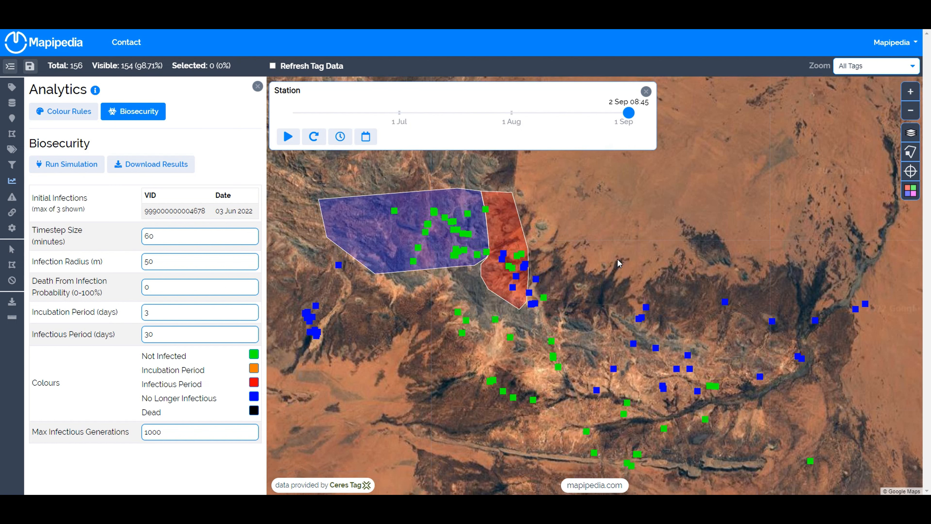
drag(629, 116, 293, 114)
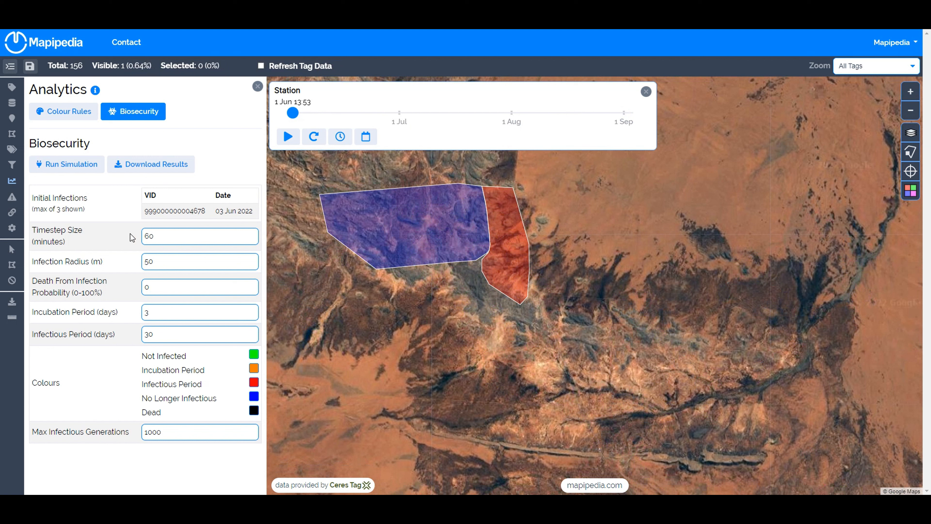
- Try a timestep size of 5 minutes, and restore it to 60
click(161, 235)
click(161, 264)
click(161, 237)
double_click(161, 237)
text(5)
double_click(161, 237)
text(60)
- Rerun the biosecurity simulation and position its playback at 2 Jun 15:41
click(73, 168)
click(288, 136)
drag(302, 115, 297, 116)
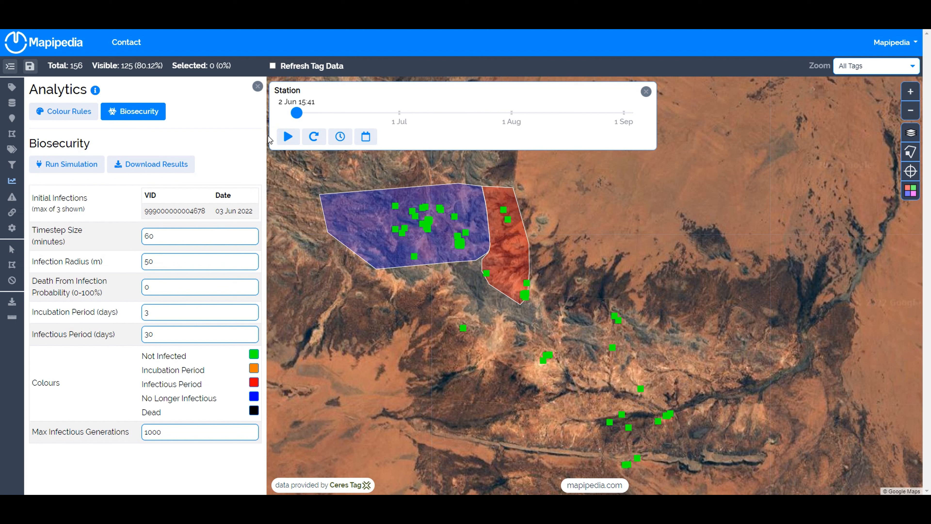
- Set the total duration of the time animation to 100 seconds
click(340, 136)
double_click(355, 103)
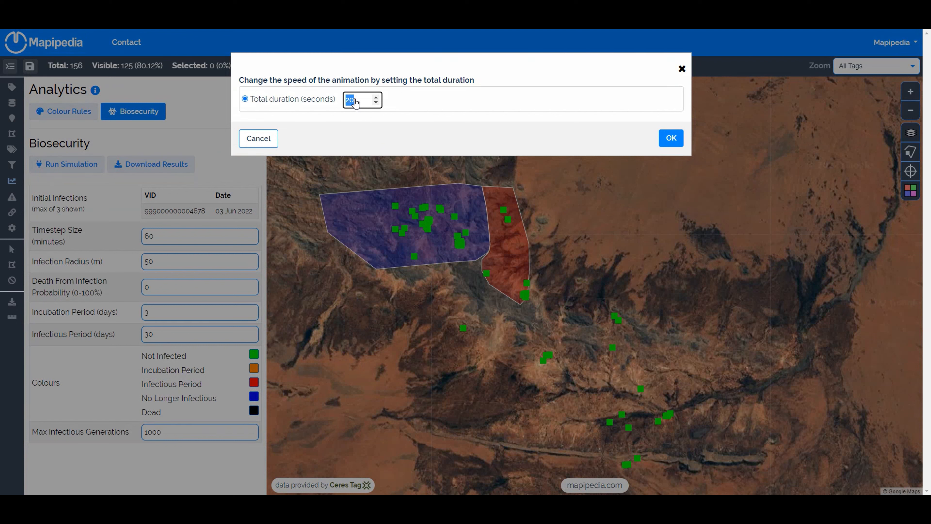
text(100)
click(673, 140)
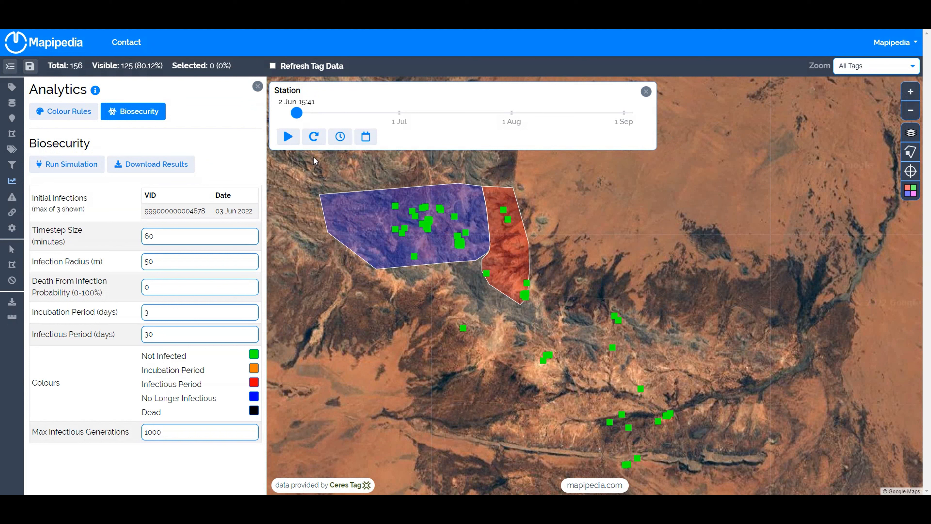
- Play the simulation in short bursts from 2 Jun to 5 Jun 23:15, following the initially infected tag in the red geofence
click(296, 140)
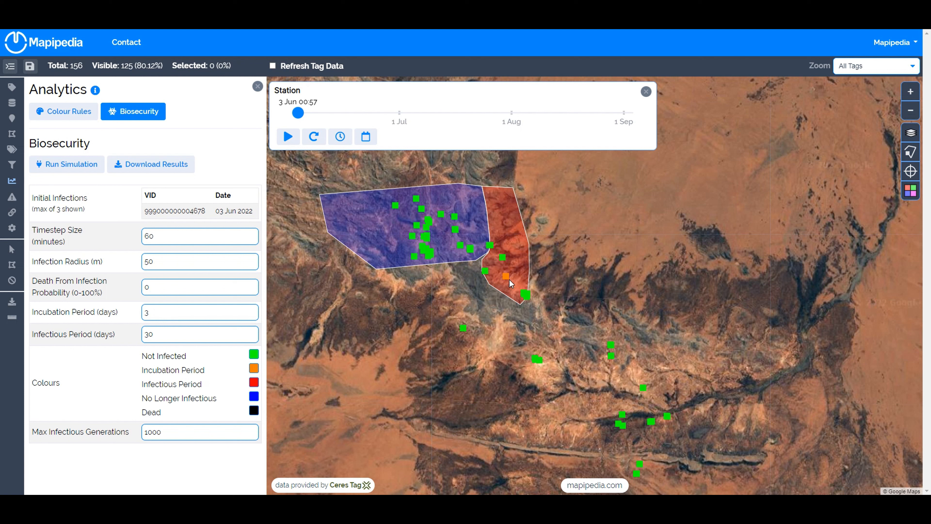
click(288, 137)
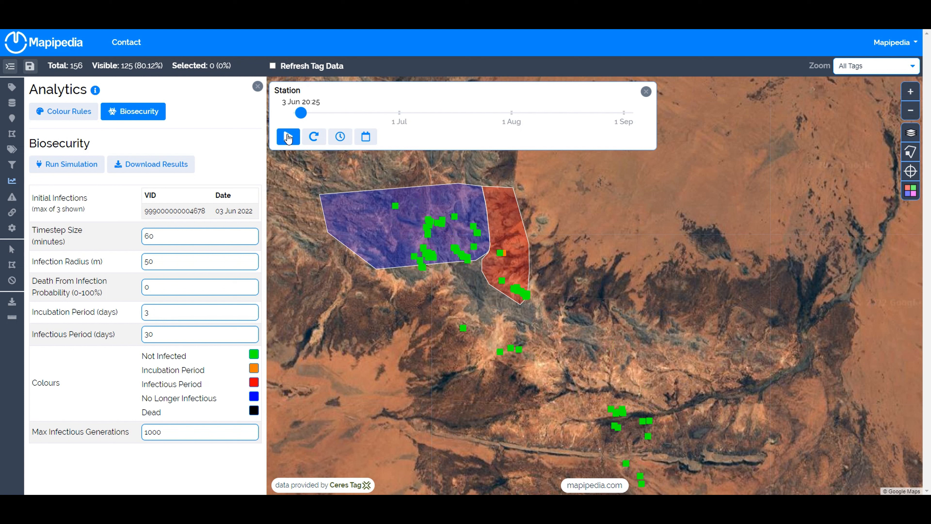
click(288, 136)
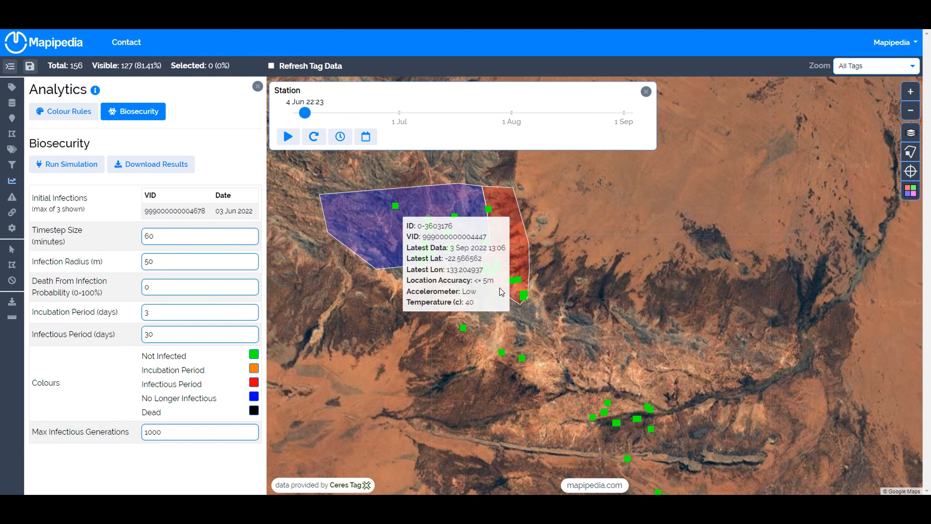
scroll(529, 300, up, 1)
scroll(529, 301, up, 2)
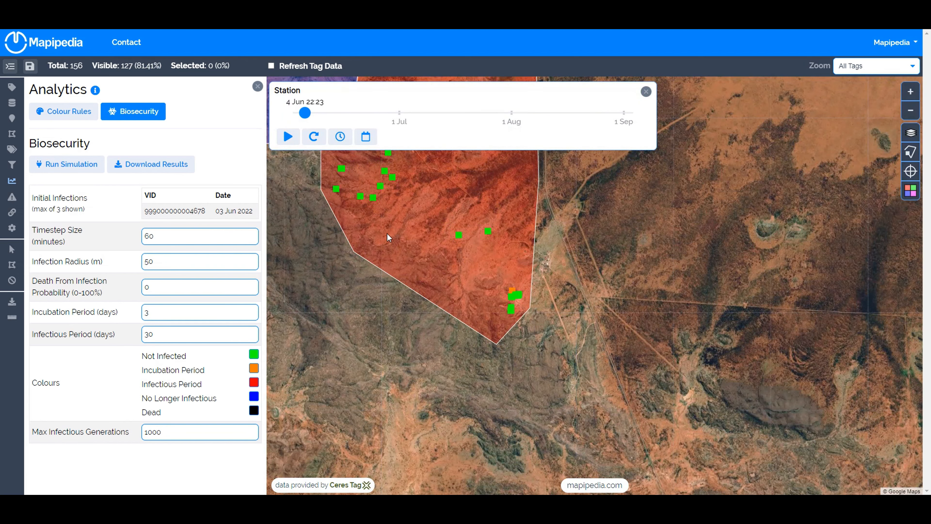
click(288, 139)
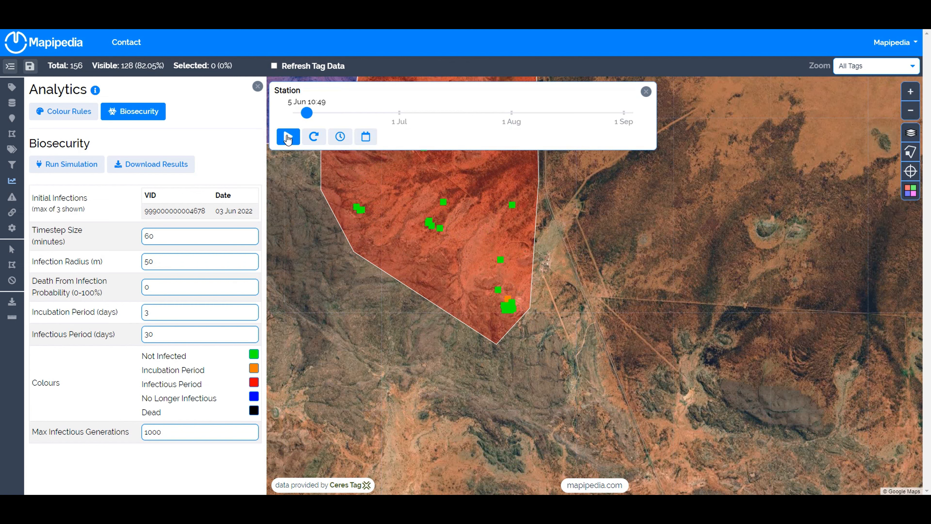
click(288, 139)
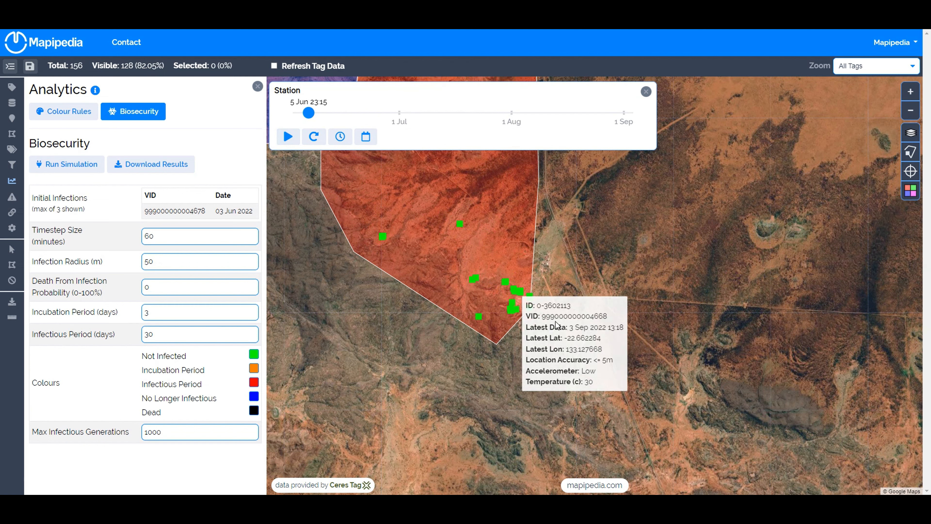
- Continue playback to 7 Jun 01:15 and examine the newly infected tags at the red geofence's southern tip up close
scroll(520, 268, down, 2)
scroll(512, 278, up, 3)
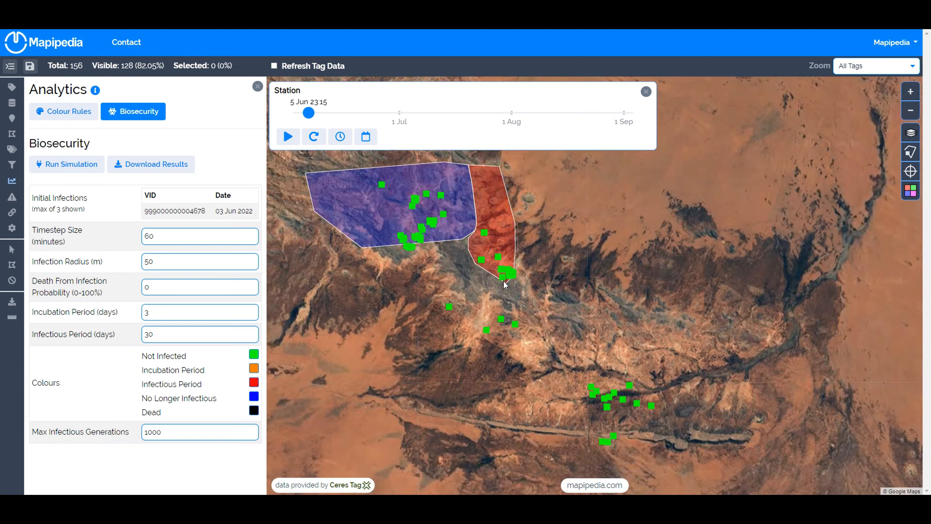
scroll(524, 274, up, 2)
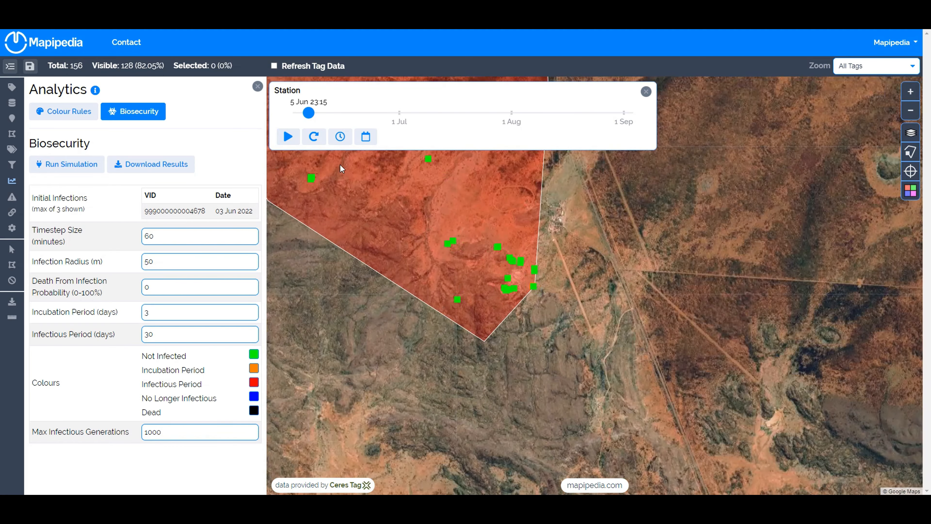
click(293, 138)
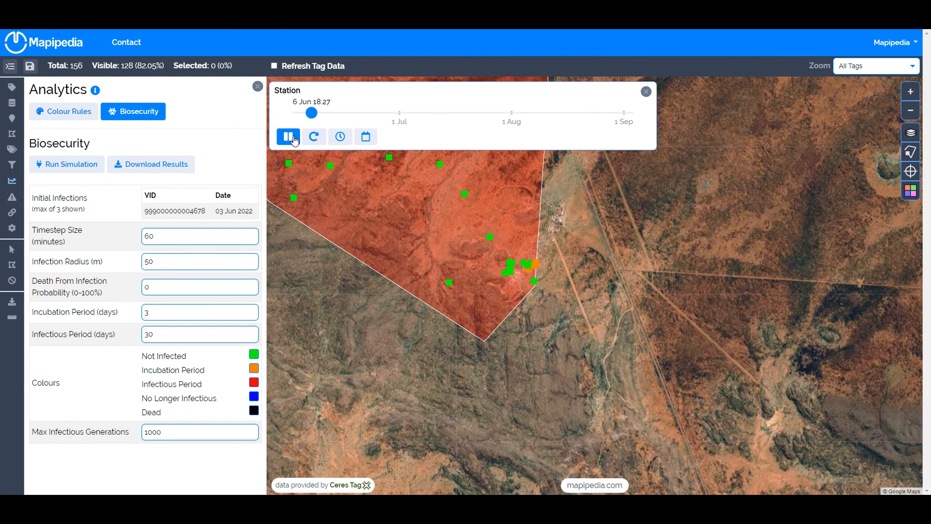
scroll(539, 264, up, 2)
mouse_move(507, 264)
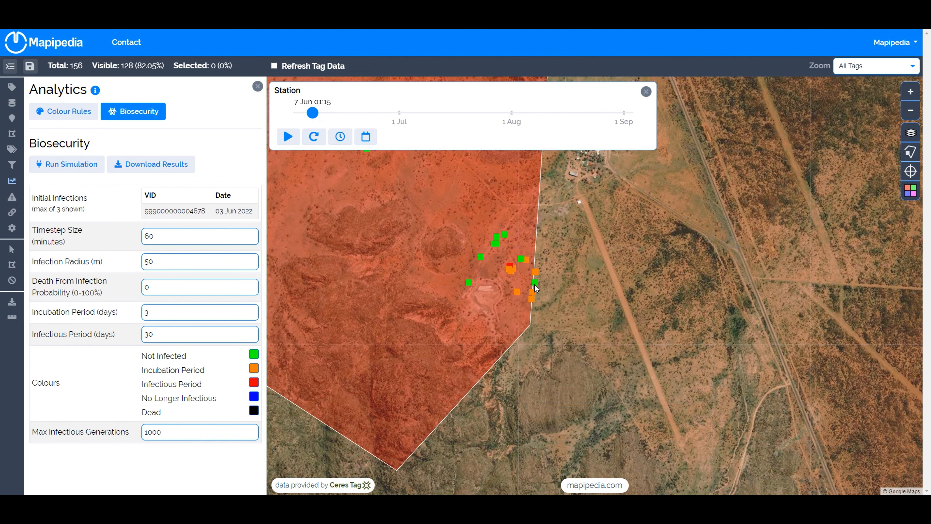
scroll(611, 323, down, 2)
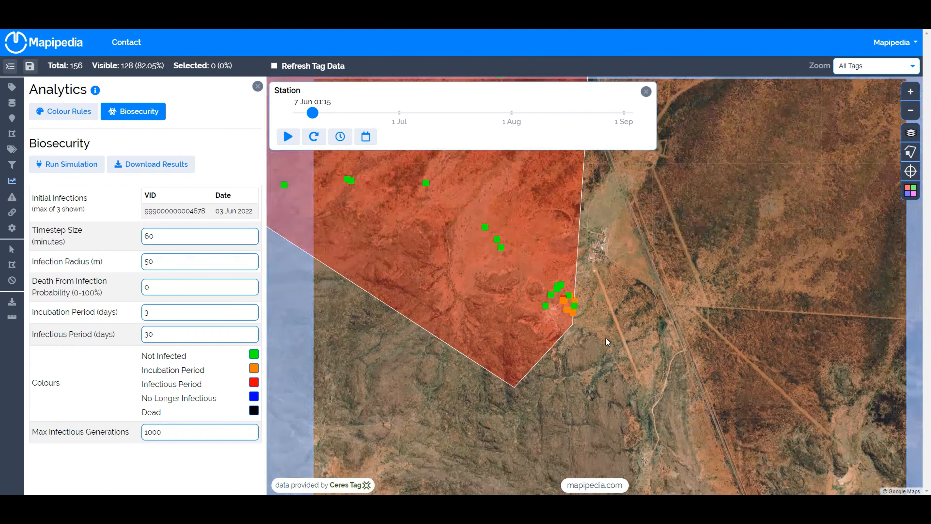
- Advance playback in short bursts to 11 Jun 22:47, and examine the infection's spread across the red and blue geofences
click(288, 141)
scroll(526, 272, down, 1)
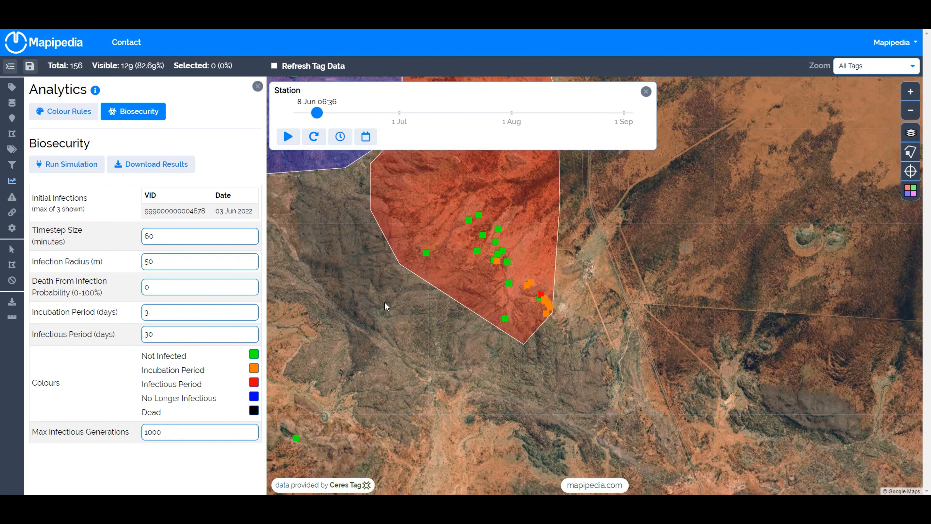
scroll(383, 302, down, 1)
click(293, 139)
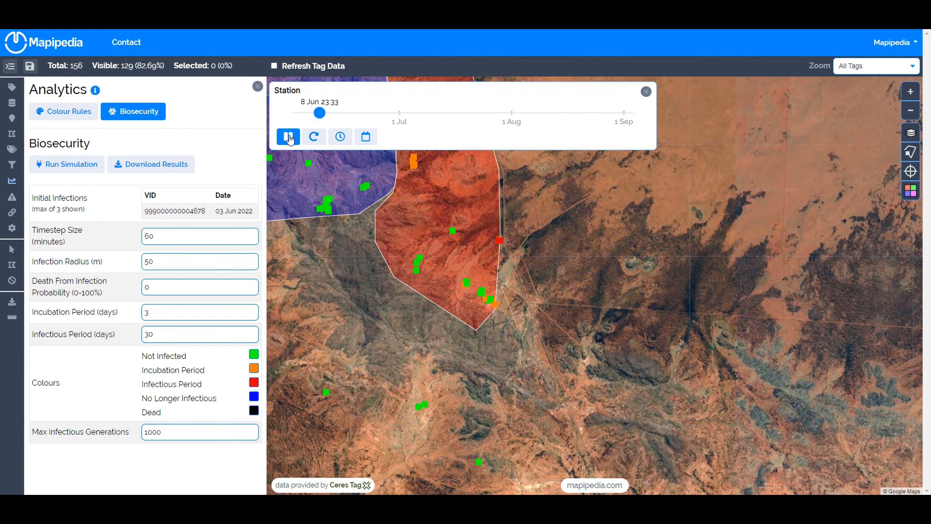
click(289, 138)
scroll(535, 286, down, 1)
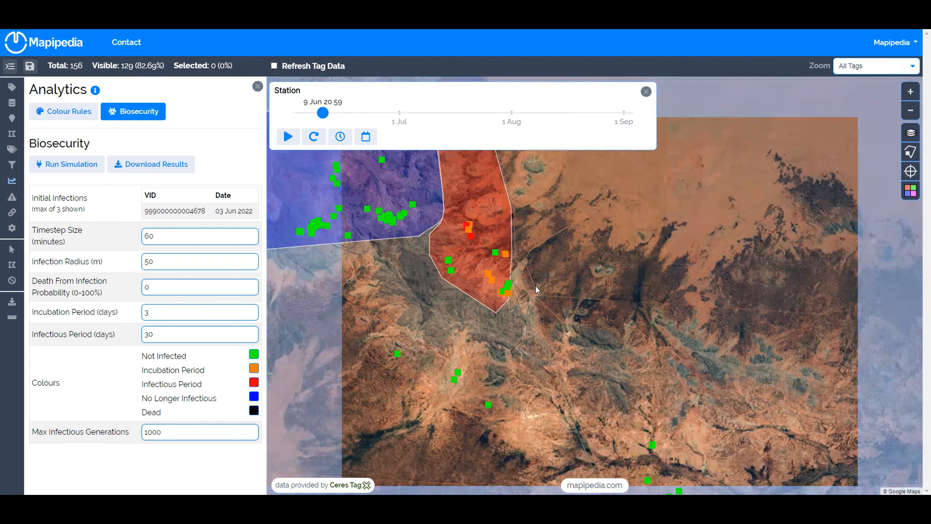
click(290, 137)
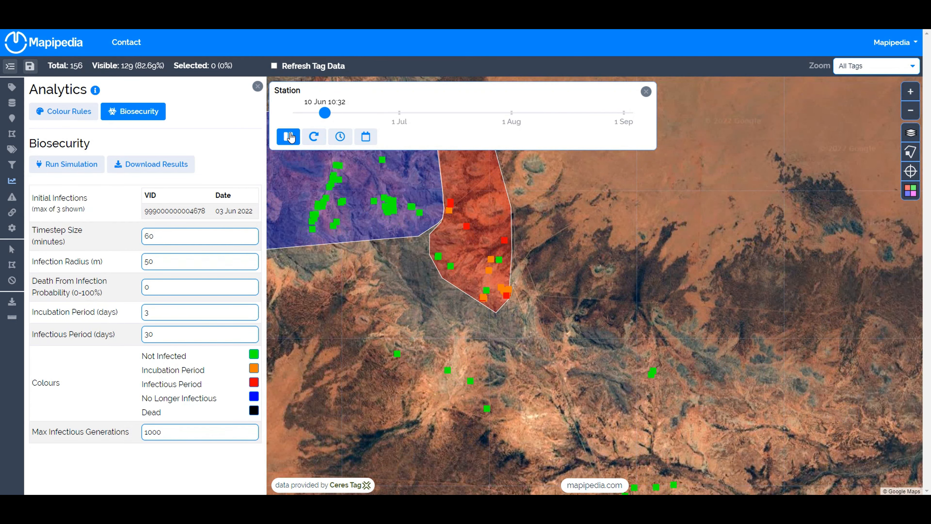
click(290, 137)
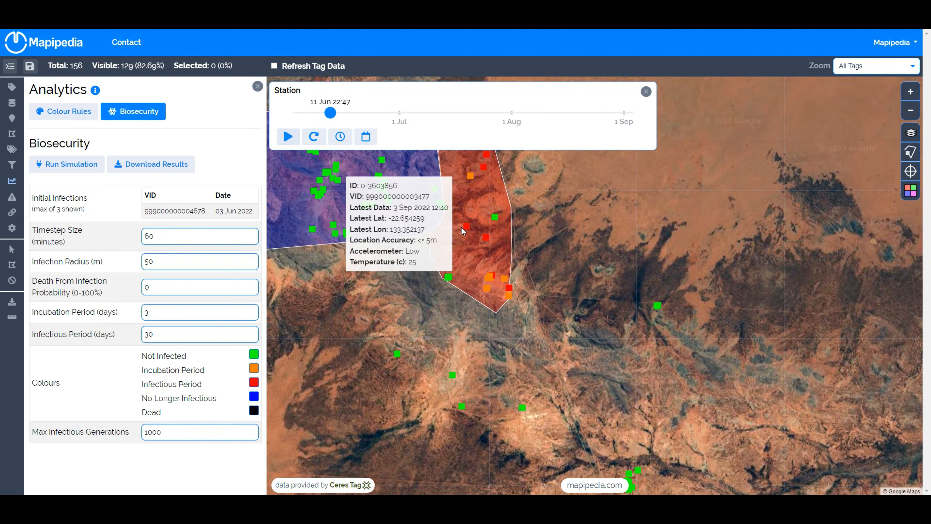
scroll(577, 248, up, 2)
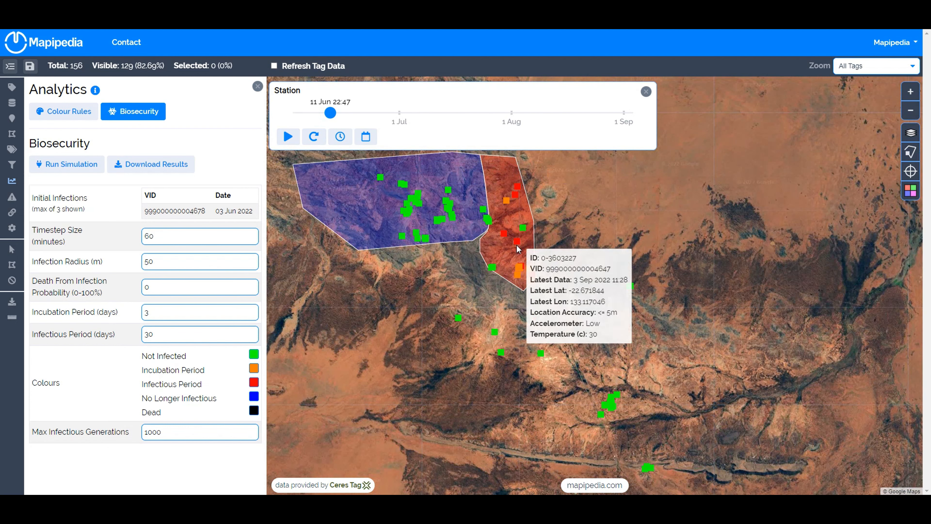
- Play the simulation on to 16 Jun 03:27 and examine the infection's spread around the red and blue geofences
mouse_move(515, 196)
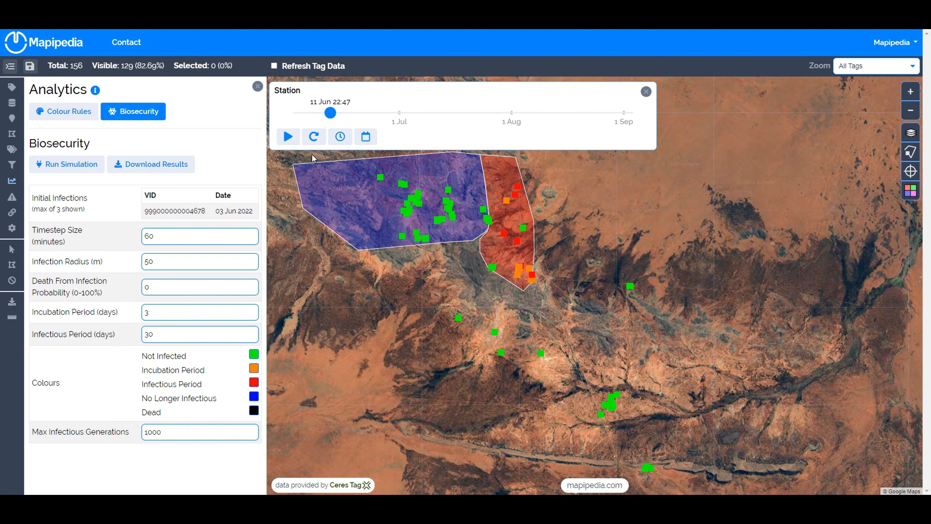
click(288, 137)
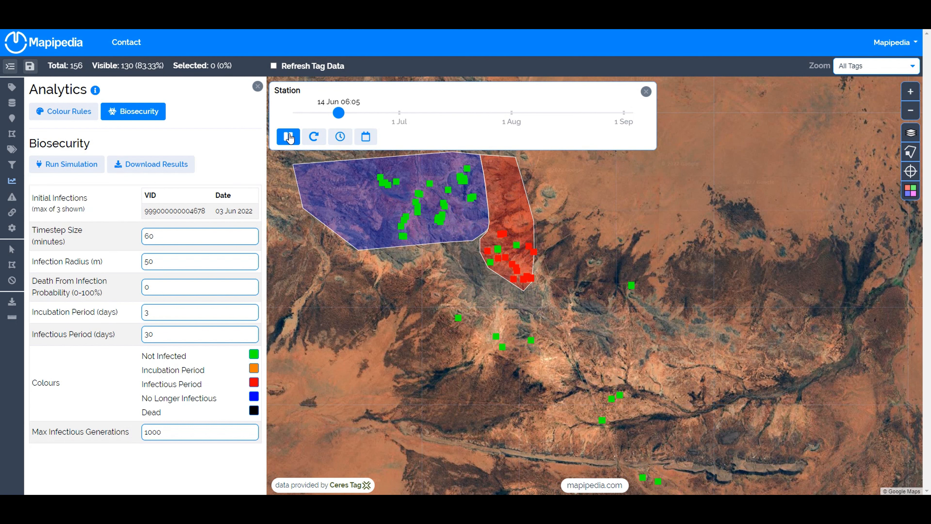
click(288, 136)
scroll(629, 249, down, 1)
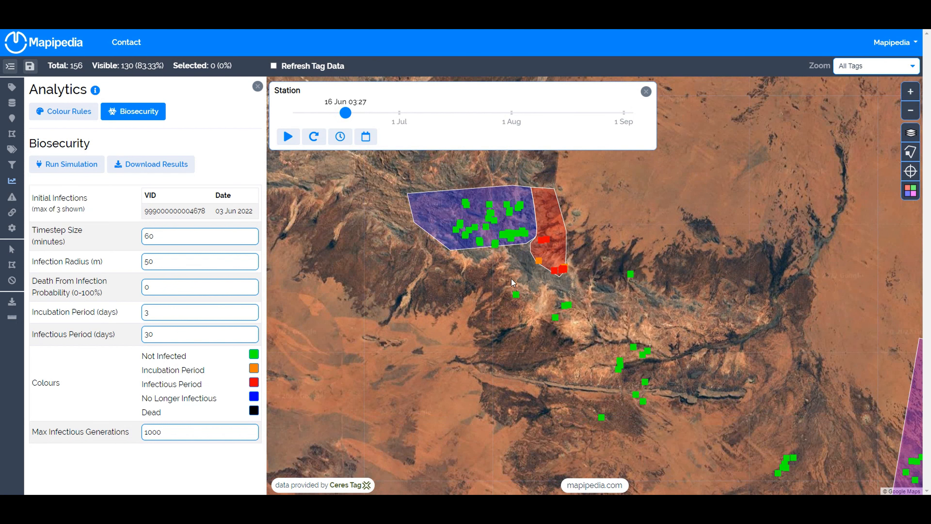
drag(450, 291, 417, 266)
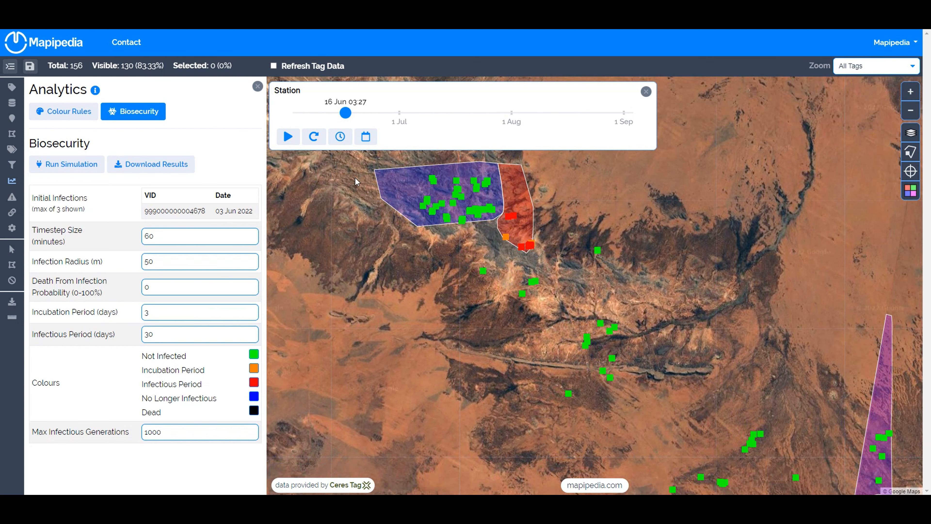
- Continue playback to 22 Jun 02:48, pausing at 17 Jun 17:49 to inspect the infected tags southwest of the blue geofence
click(290, 141)
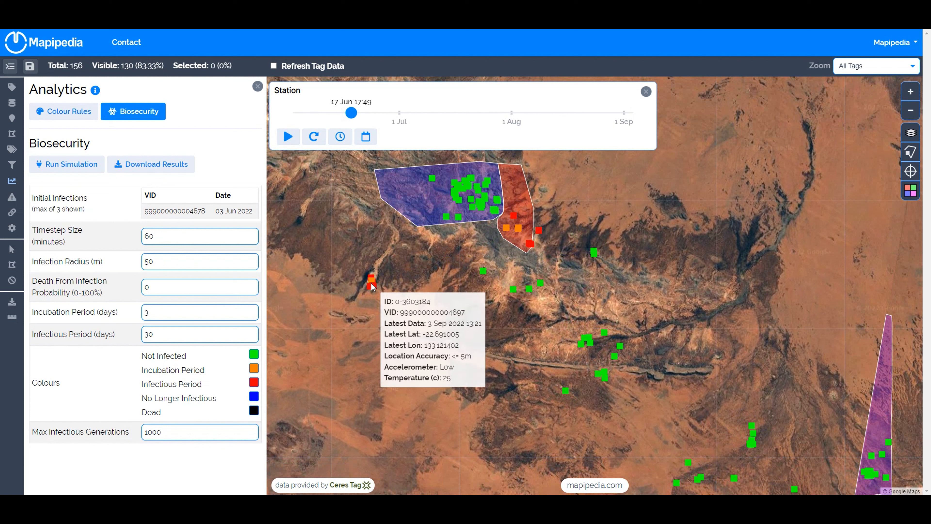
click(288, 139)
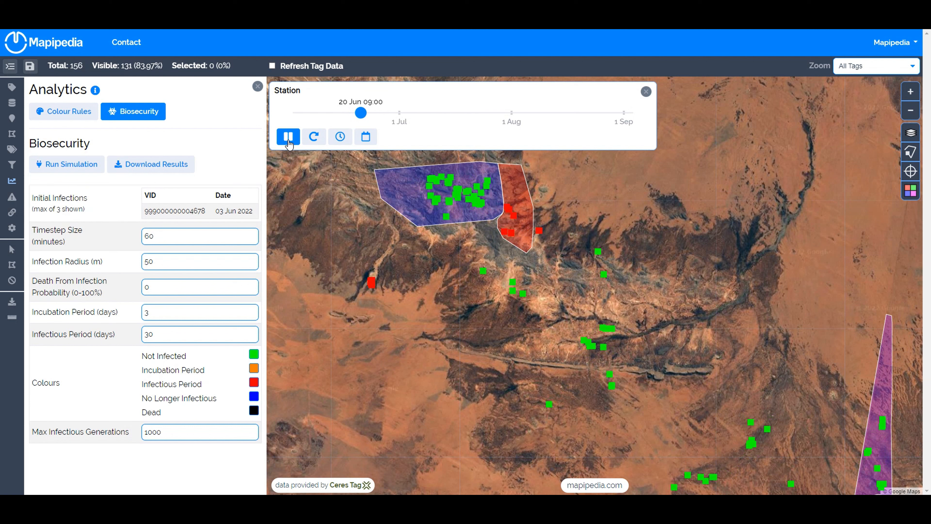
click(288, 142)
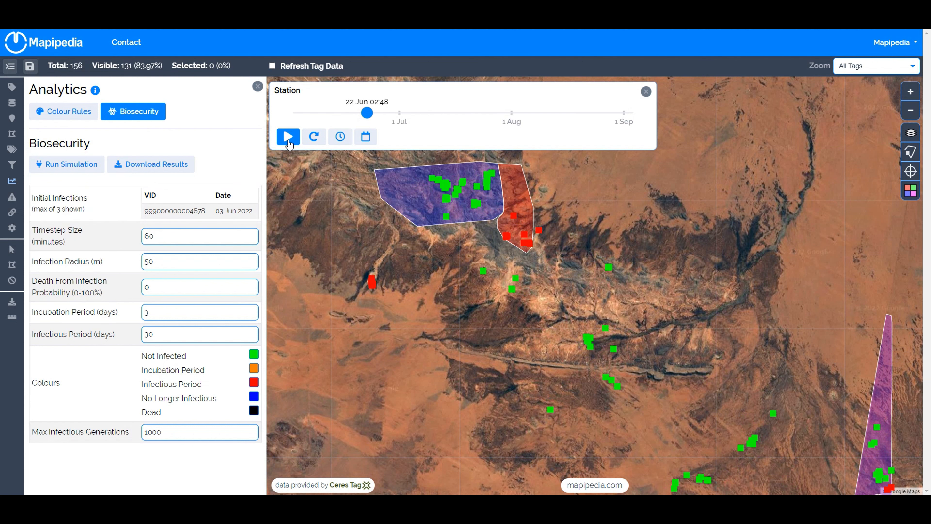
drag(474, 280, 443, 260)
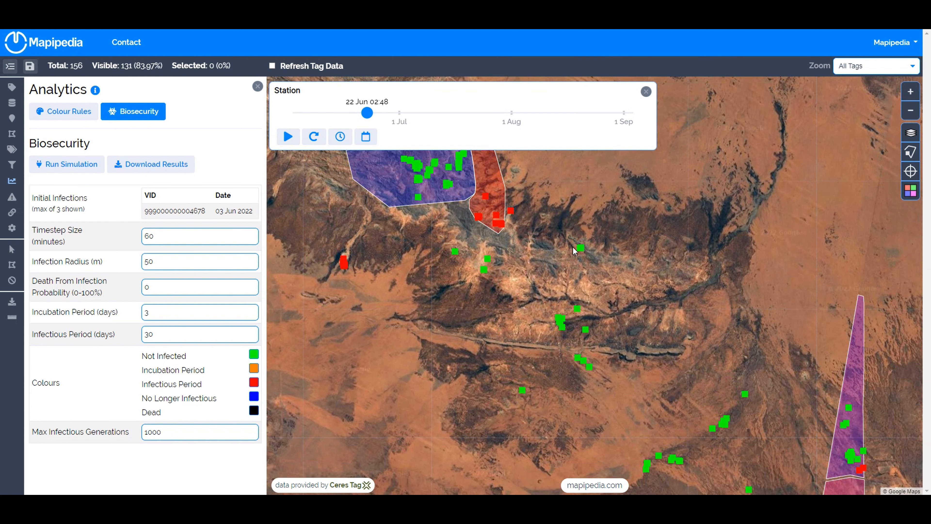
- Rewind the timeline to 20 Jun 20:41 and lengthen the animation's total duration to slow the playback
drag(370, 117, 365, 118)
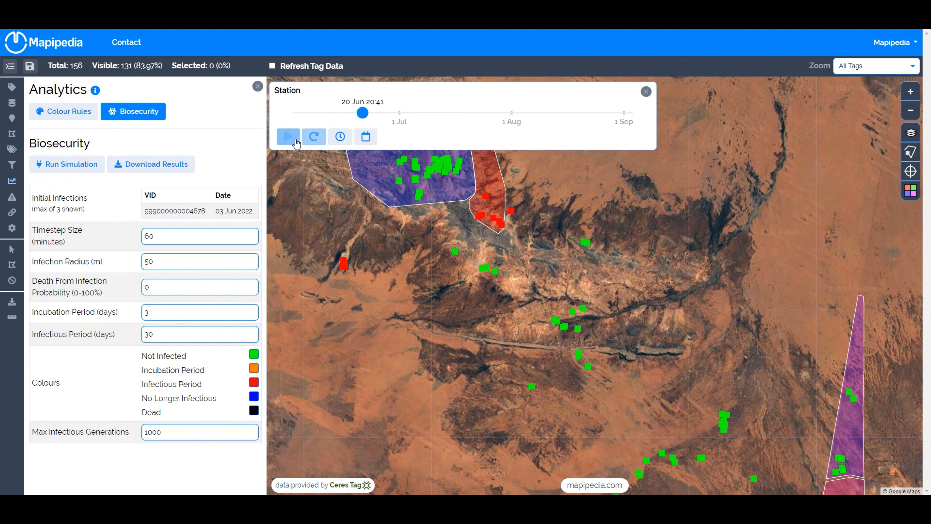
click(340, 137)
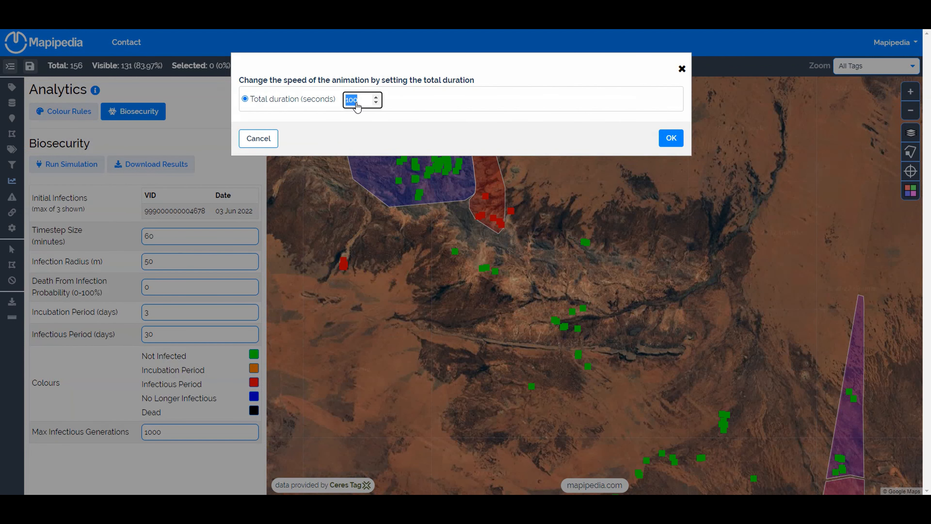
click(661, 143)
- Play the simulation from 20 Jun 20:41 past 24 Jun 13:20, pausing at 21 Jun 14:50 to follow the infection toward the eastern purple geofence
click(288, 138)
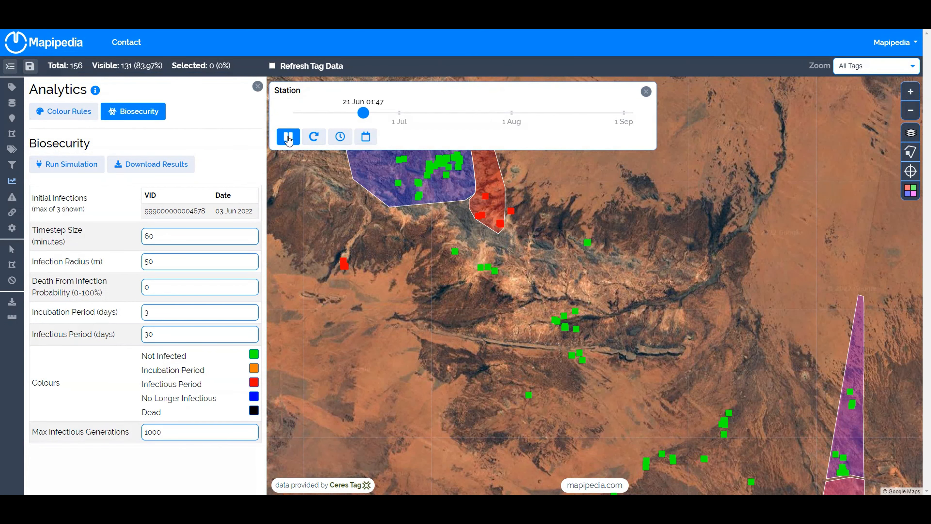
click(288, 138)
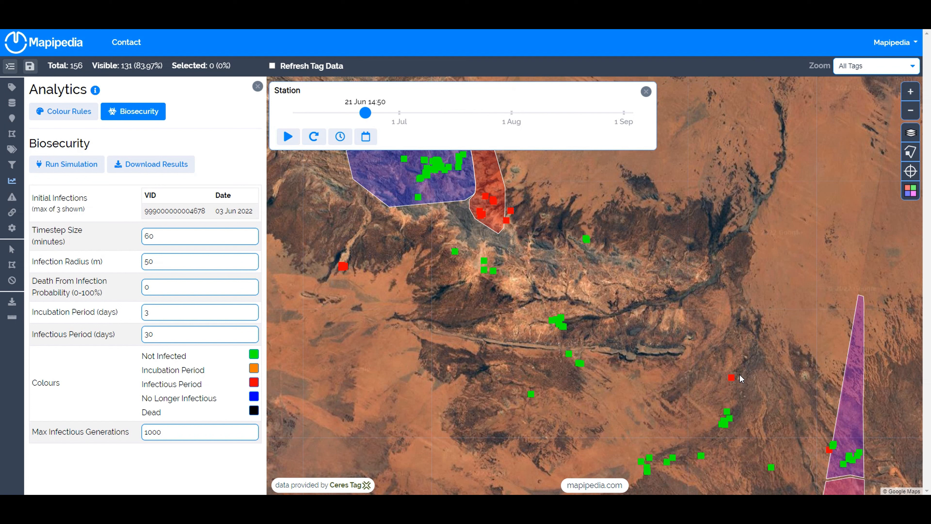
click(292, 142)
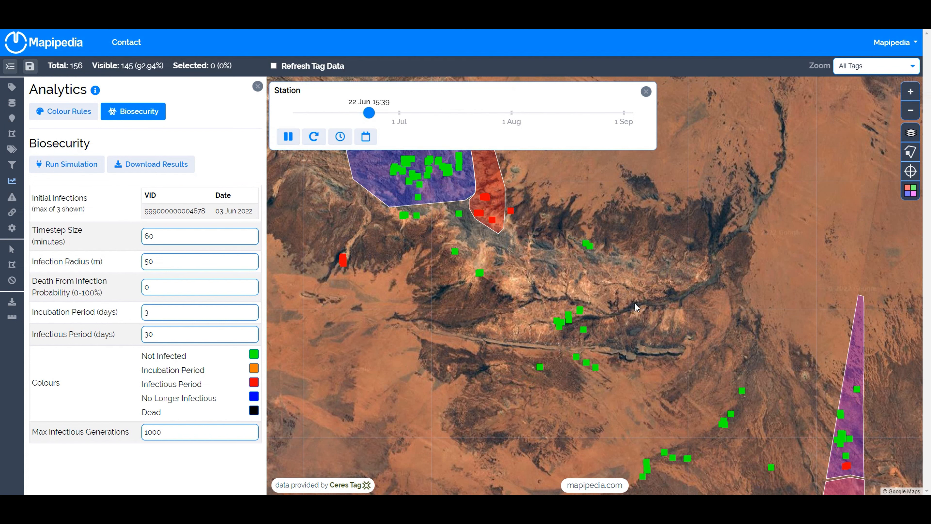
scroll(619, 297, down, 2)
drag(583, 280, 560, 276)
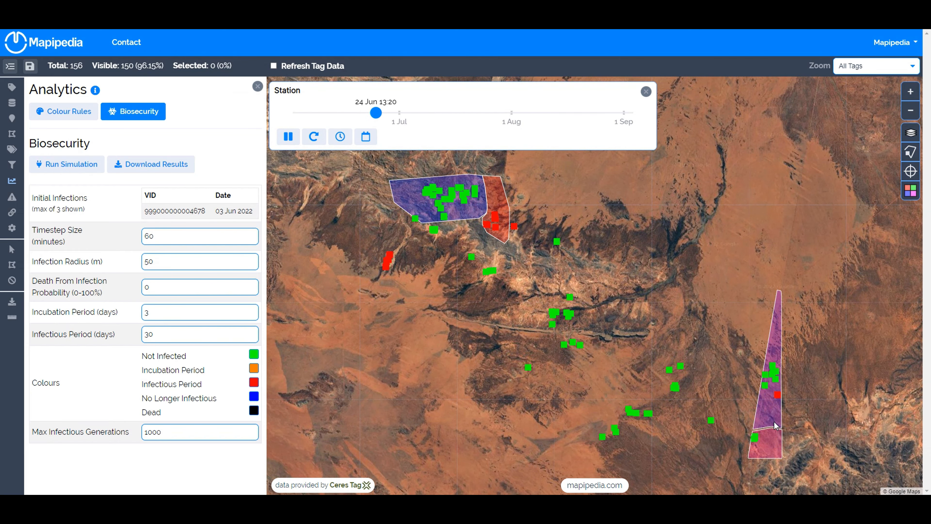
- Reset the total duration of the time animation to 100 seconds
click(344, 143)
double_click(350, 100)
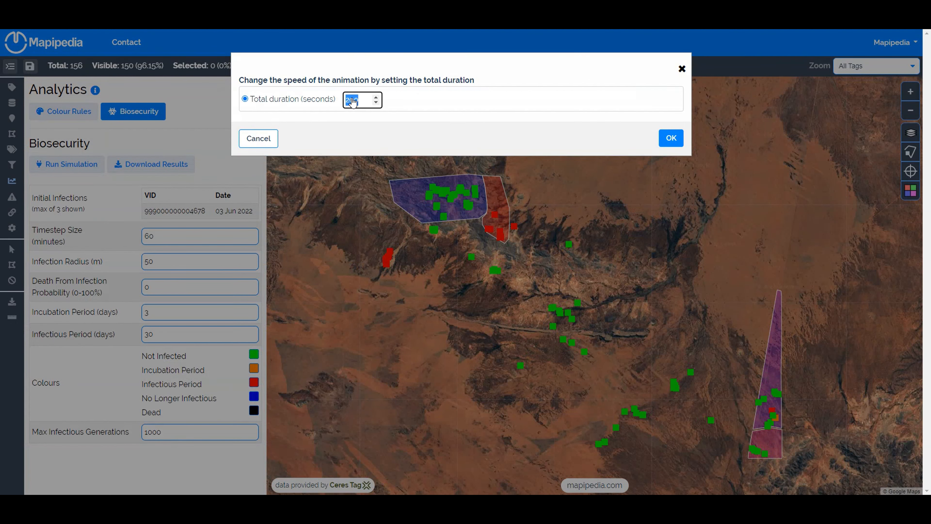
text(100)
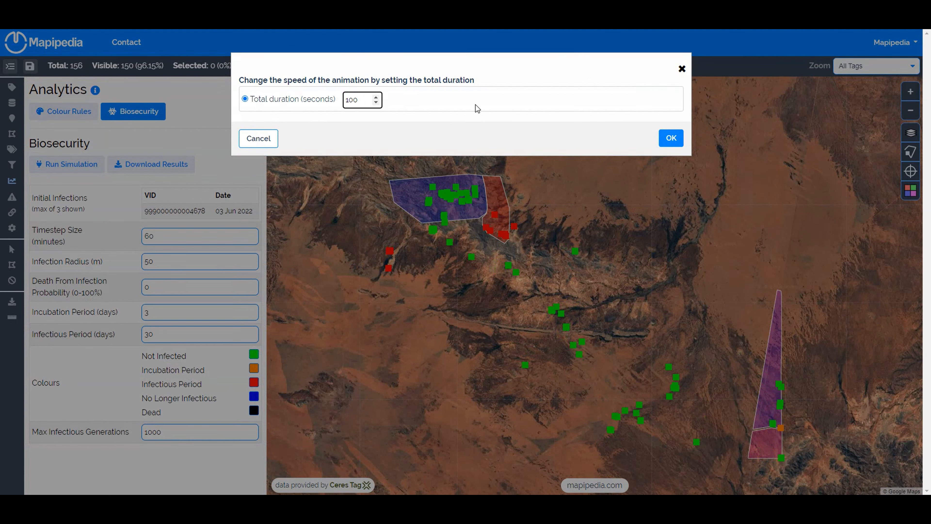
click(670, 137)
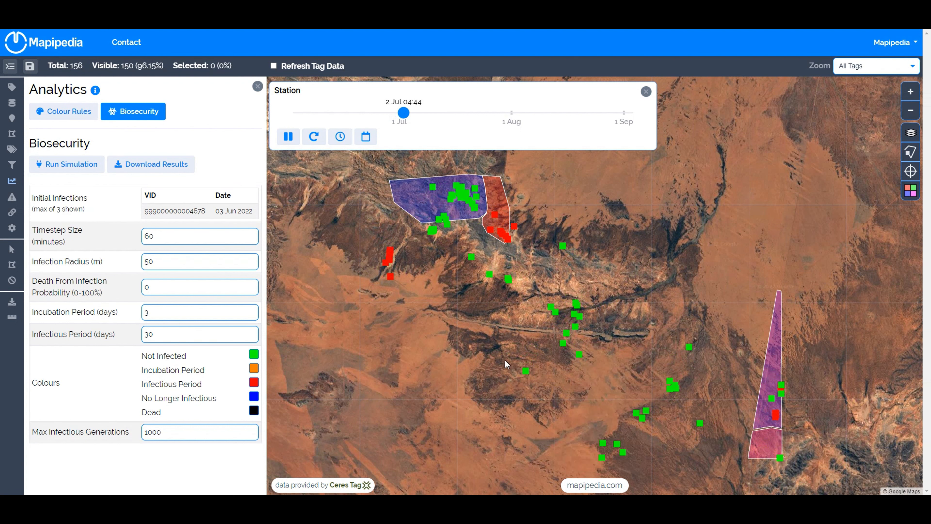
- Play the simulation through to 21 Aug 13:53 and scrub the rest of the timeline to examine the infection's final extent
drag(485, 338, 461, 341)
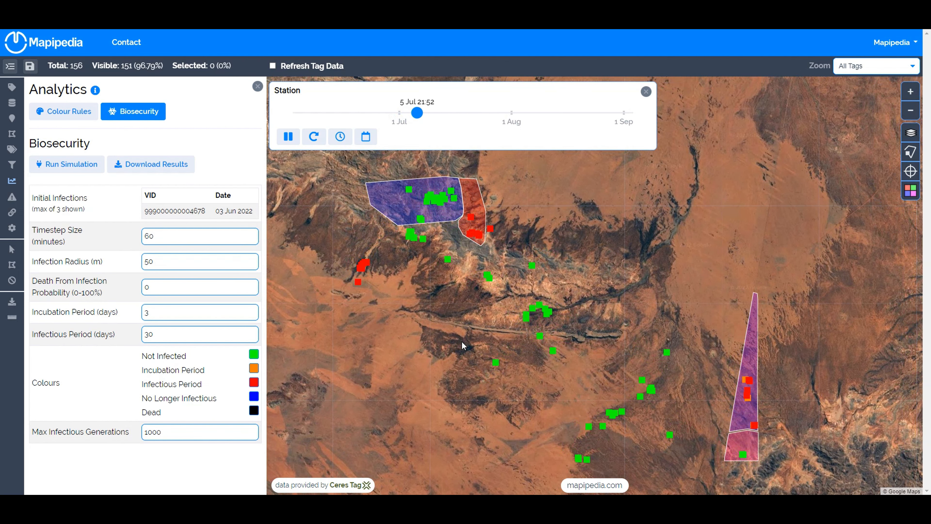
mouse_move(491, 267)
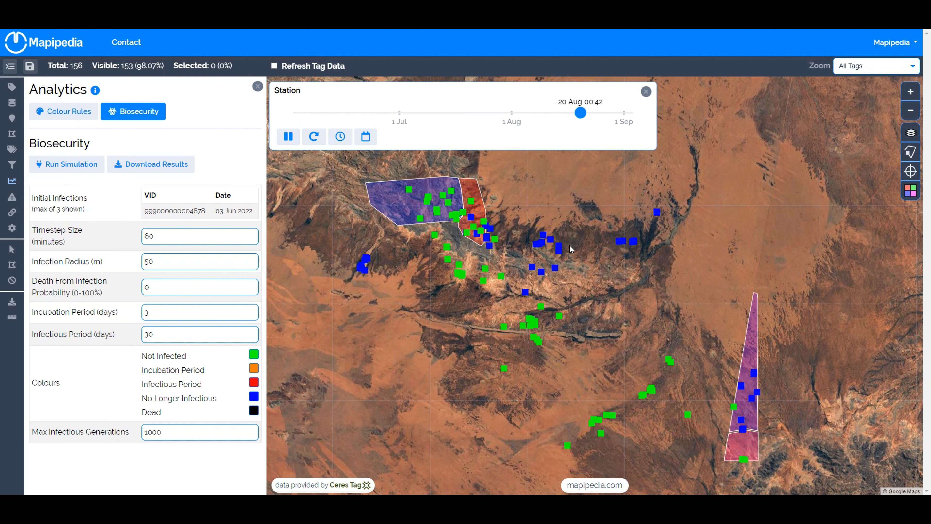
click(289, 141)
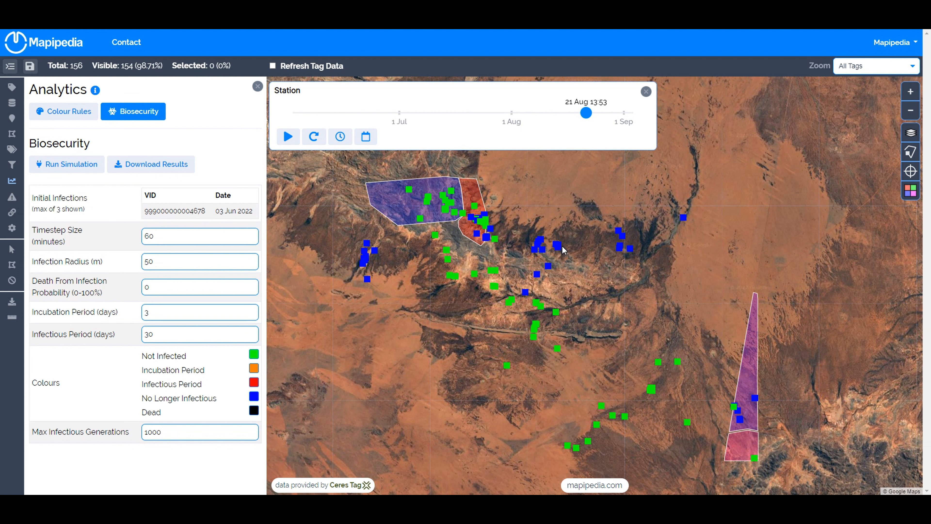
drag(585, 116, 651, 113)
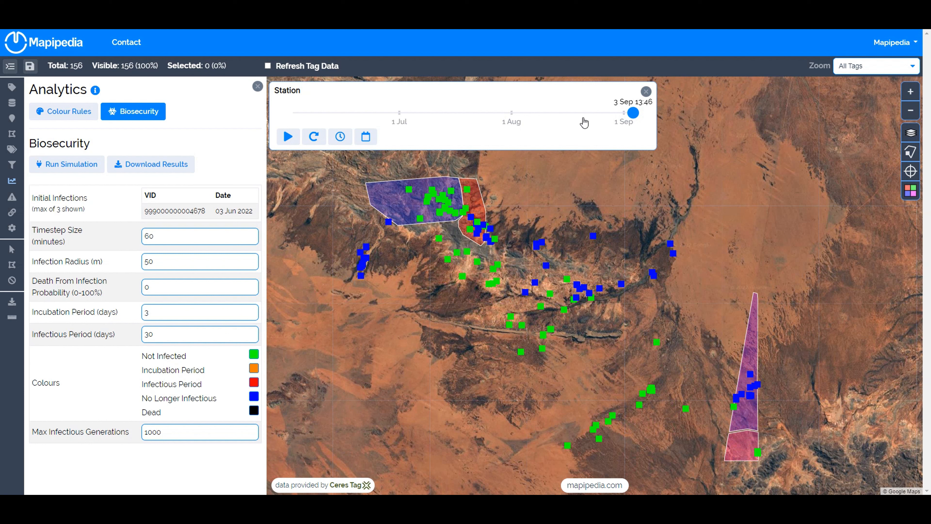
drag(627, 115, 613, 114)
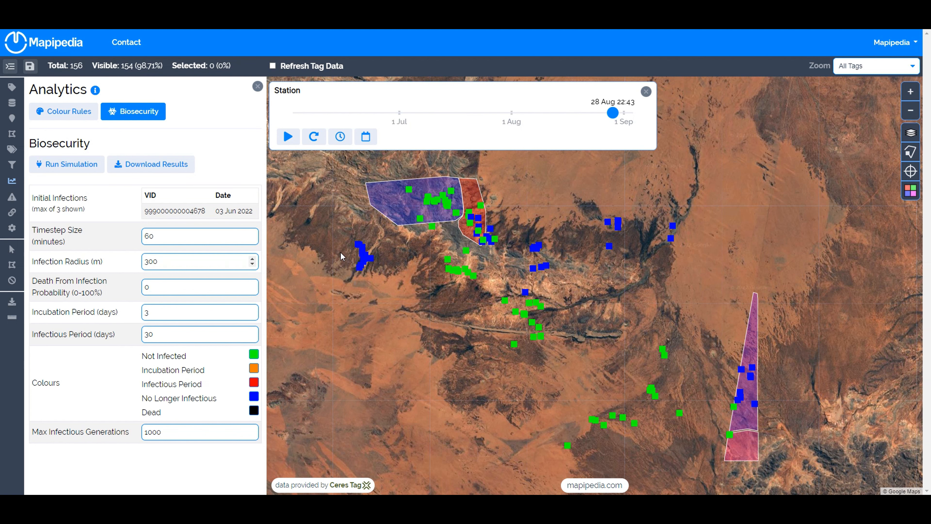
- Rerun the simulation with an infection radius of 300 m and view its outcome at 3 Sep 13:46
click(66, 167)
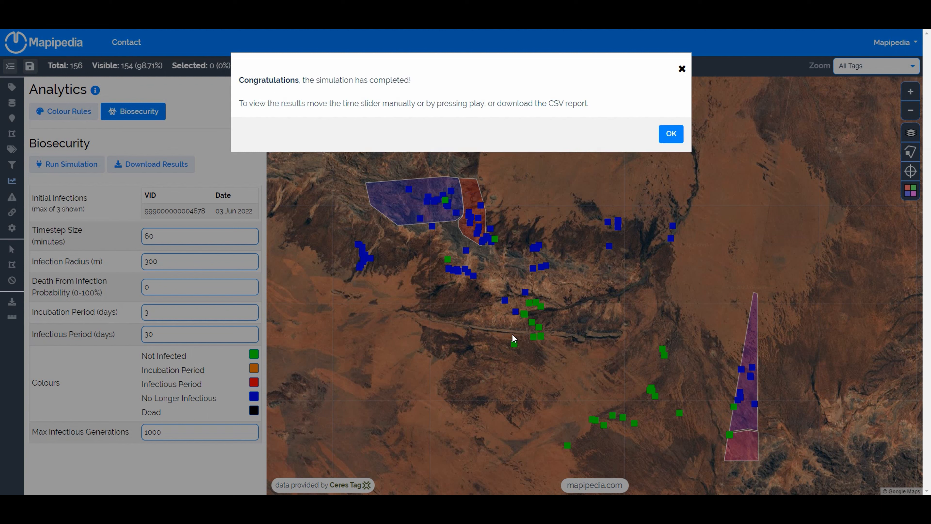
click(667, 136)
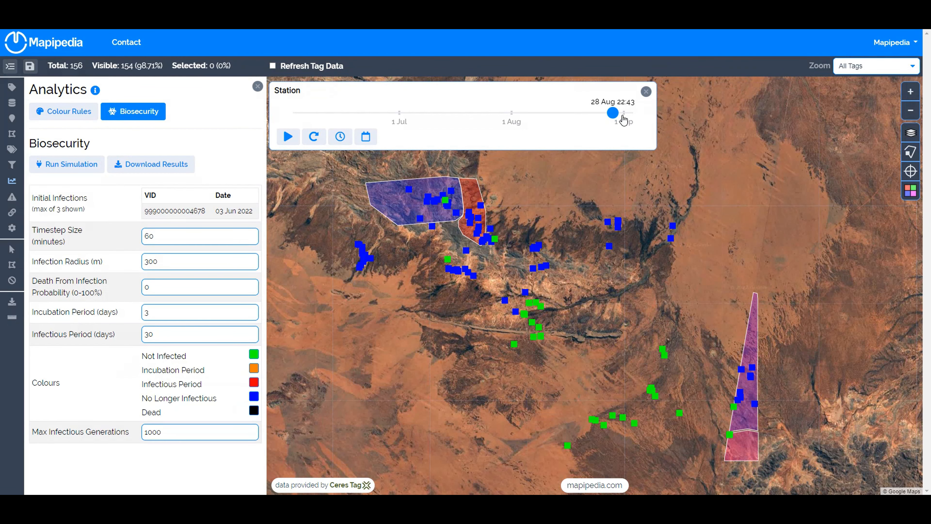
drag(623, 120, 634, 113)
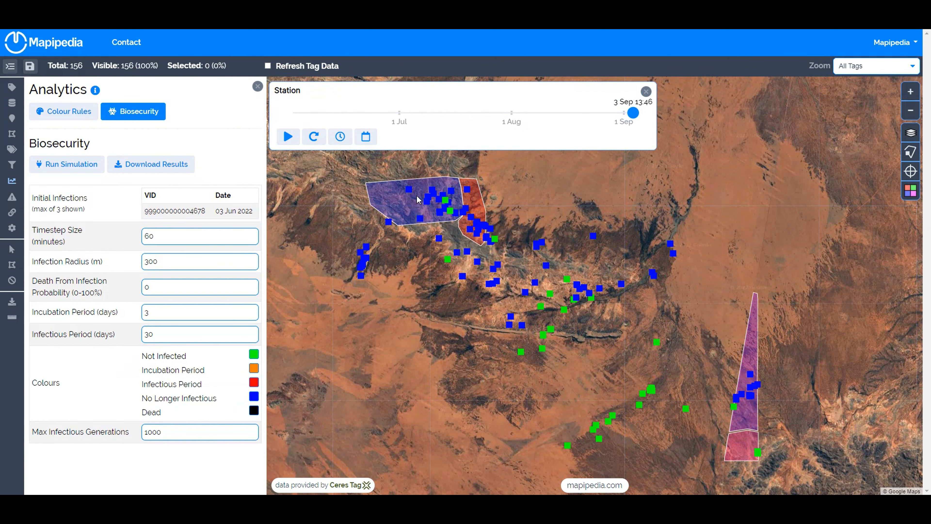
- Play the new simulation from the timeline's start to 12 Jun 11:50, examining the spread in the red and blue geofences
drag(638, 119, 296, 113)
click(290, 136)
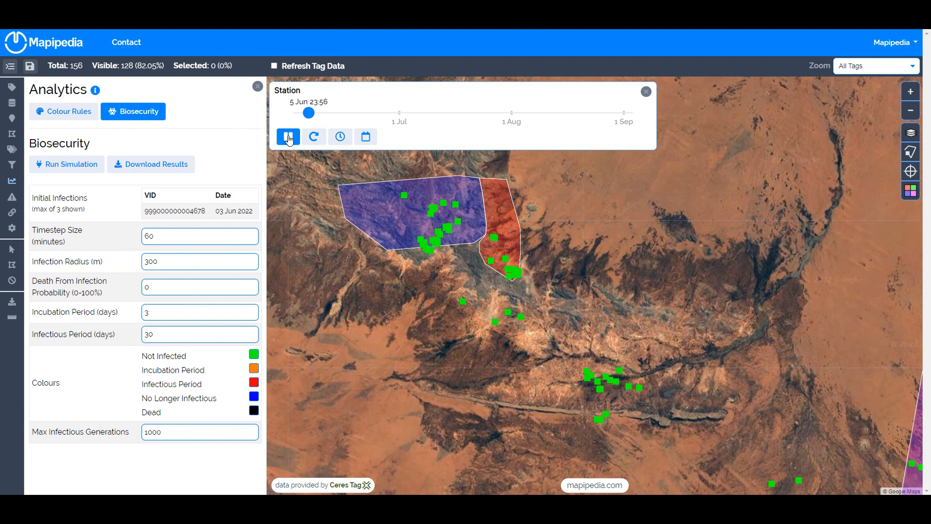
scroll(473, 259, up, 1)
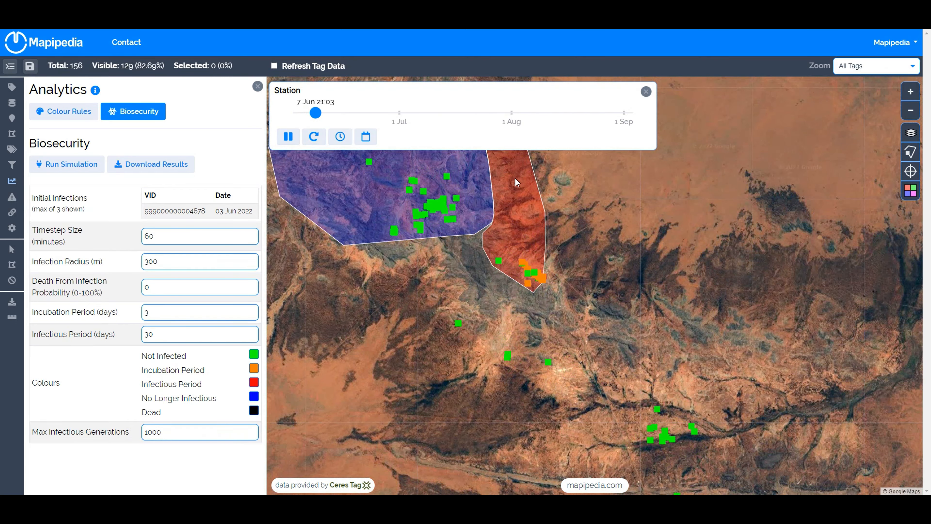
scroll(583, 363, down, 1)
scroll(571, 246, up, 1)
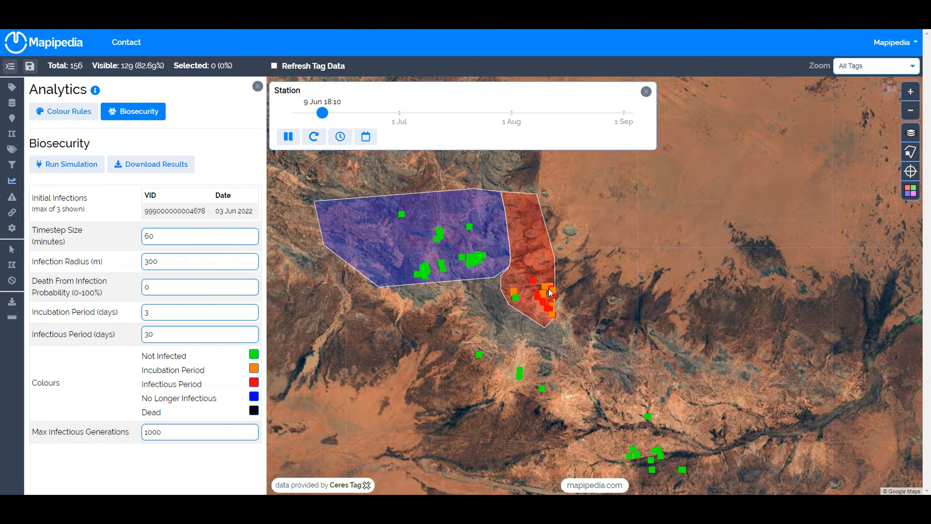
click(288, 136)
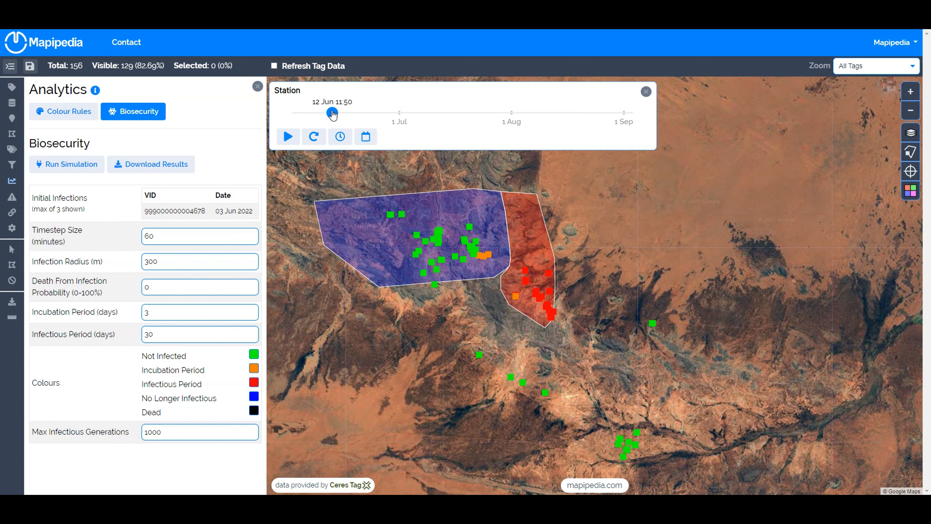
- Rewind the timeline to 11 Jun 14:58 and set the animation's total duration to 300 seconds
drag(332, 114, 330, 114)
click(340, 136)
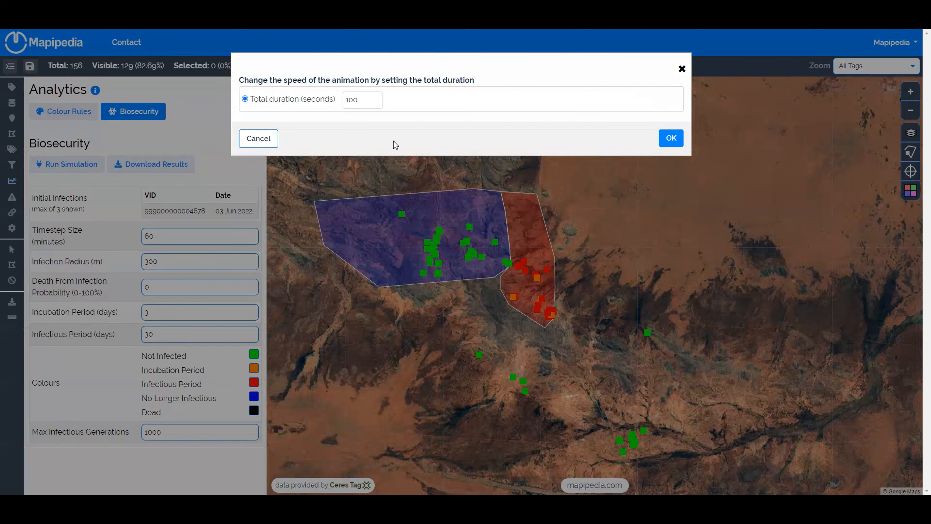
double_click(359, 107)
text(30)
click(665, 135)
- Play the simulation to 11 Jun 18:05, inspect the infected tag at the shared border of the geofences up close, and resume playback
scroll(533, 258, up, 3)
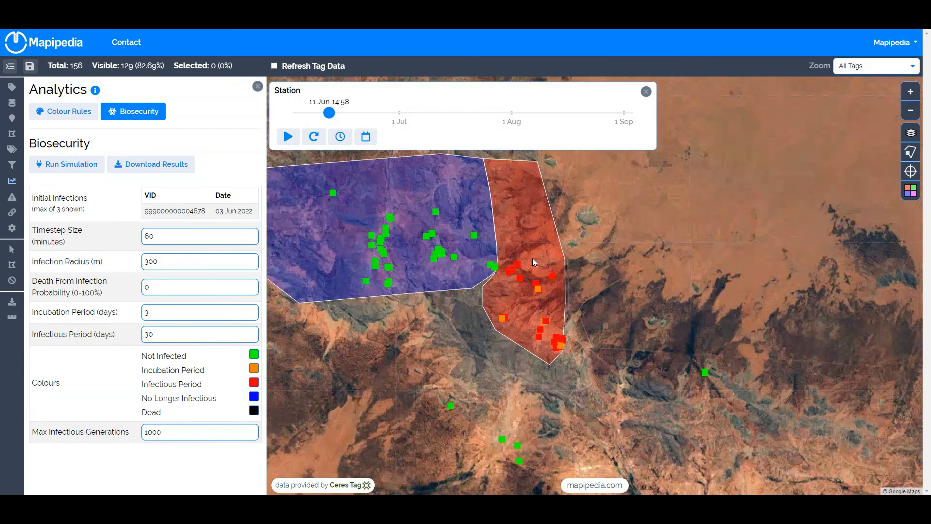
click(289, 137)
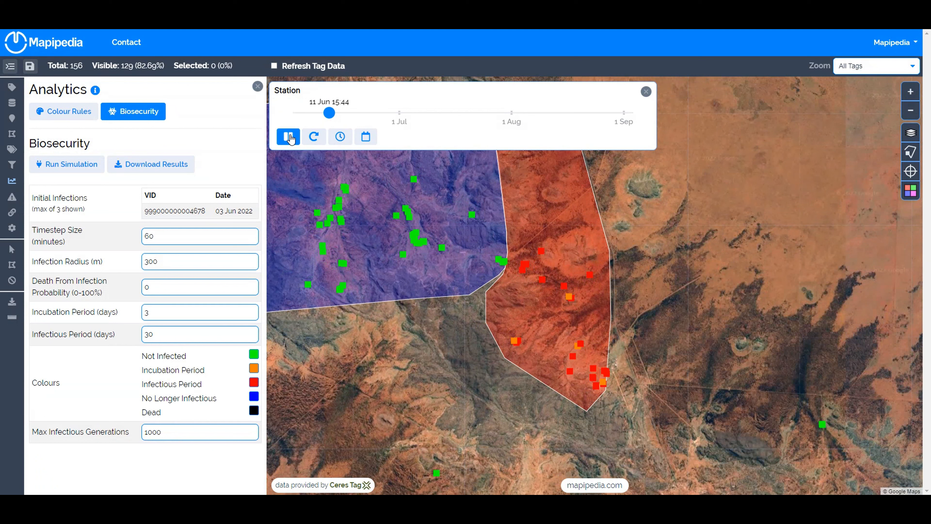
mouse_move(517, 257)
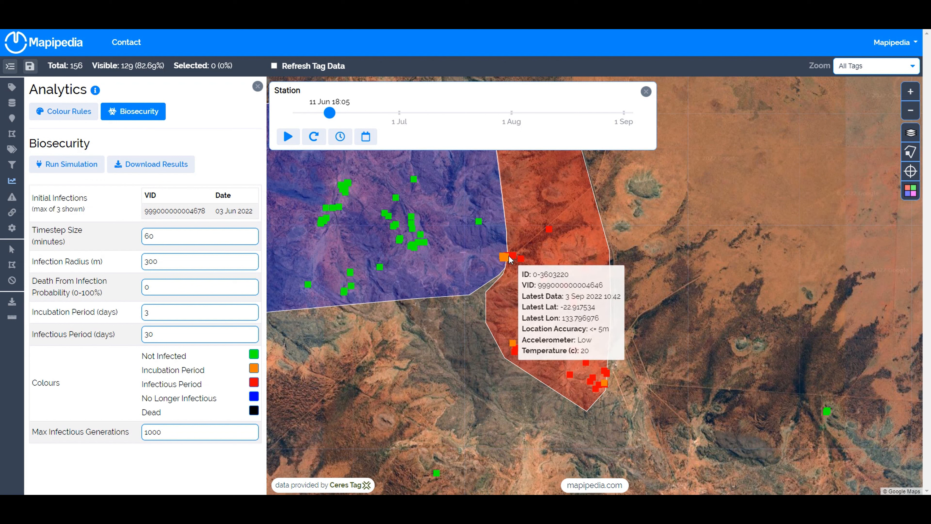
click(297, 138)
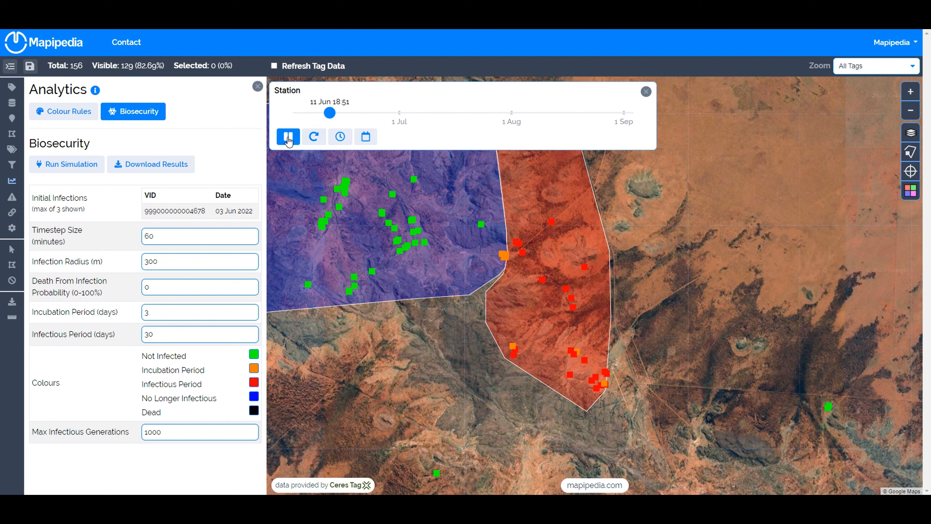
- Set the animation's total duration to 100 seconds and let the simulation play until 30 Aug 19:42
click(340, 136)
double_click(356, 105)
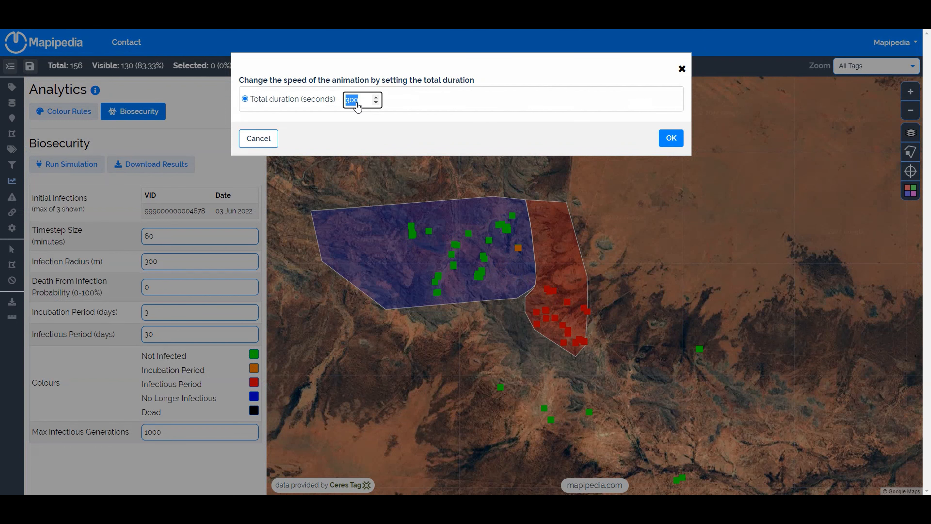
text(100)
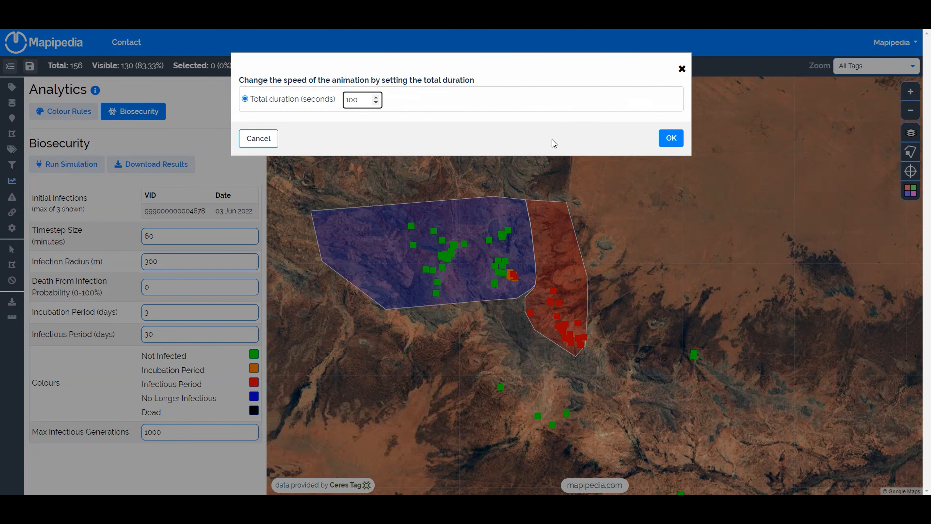
click(668, 144)
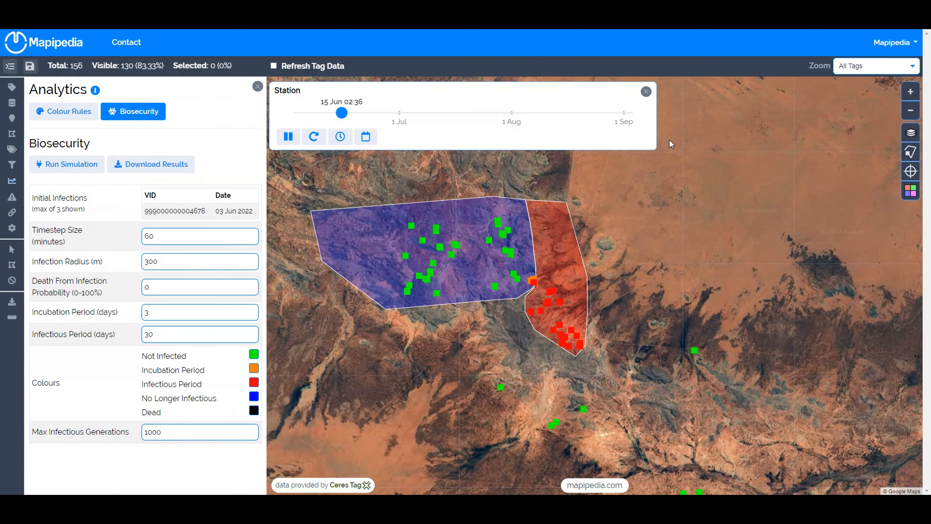
scroll(405, 189, down, 4)
click(289, 137)
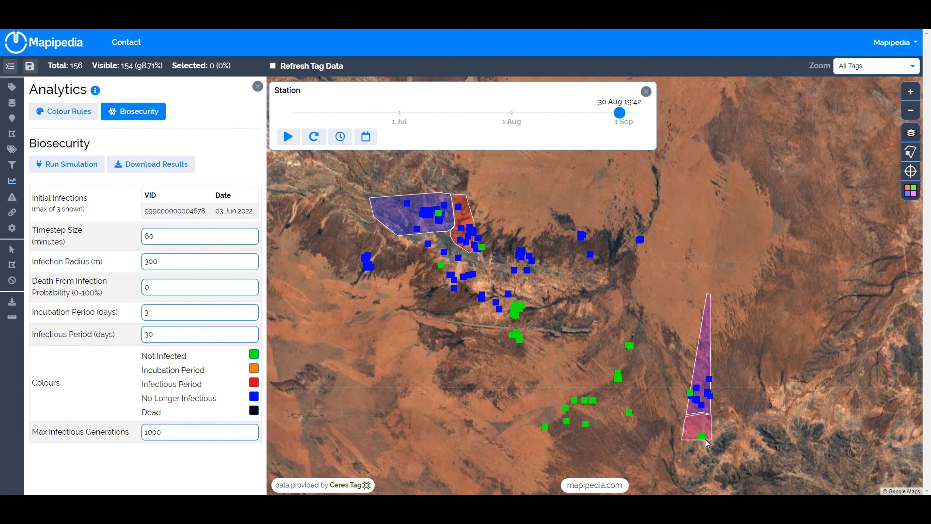
- Examine the tags around the geofences at 19 Aug 23:25, 20 Aug 21:55 and 24 Aug 09:28 on the timeline
scroll(427, 201, up, 4)
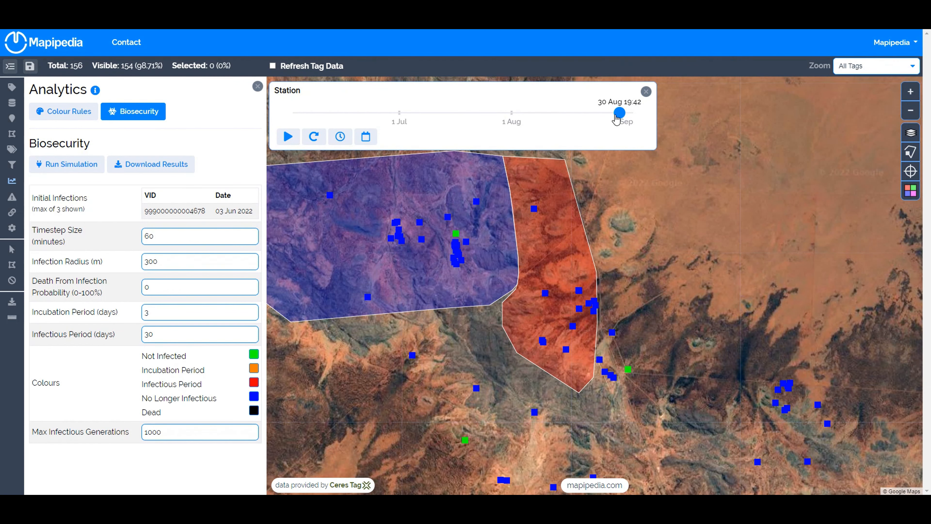
drag(620, 113, 582, 115)
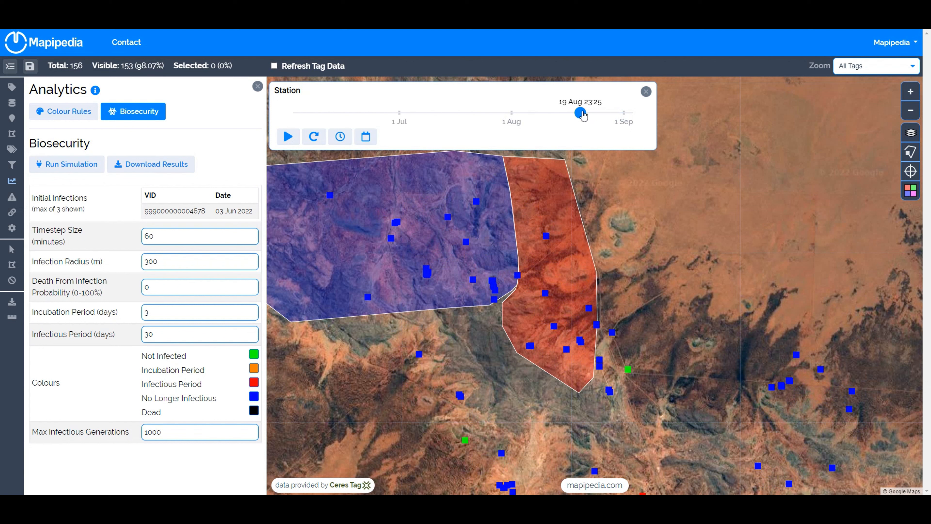
drag(580, 114, 583, 115)
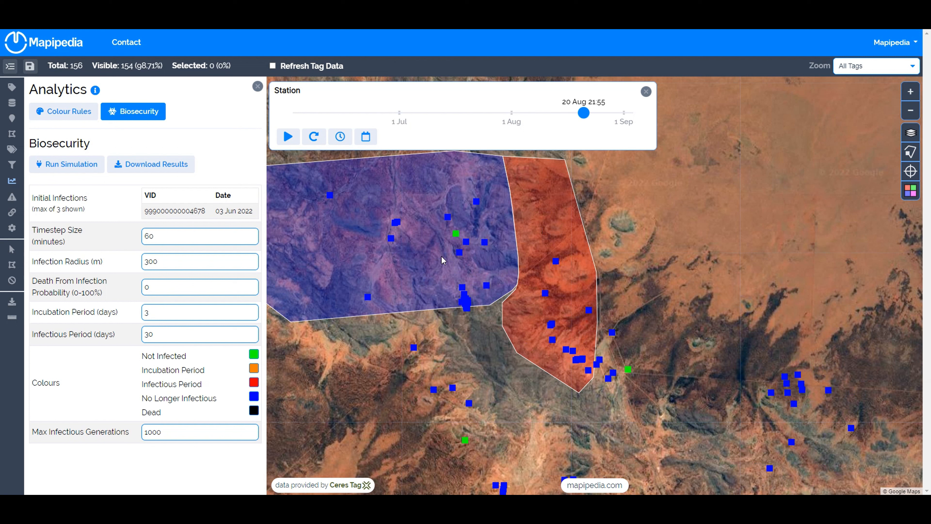
drag(583, 113, 596, 113)
scroll(671, 239, down, 3)
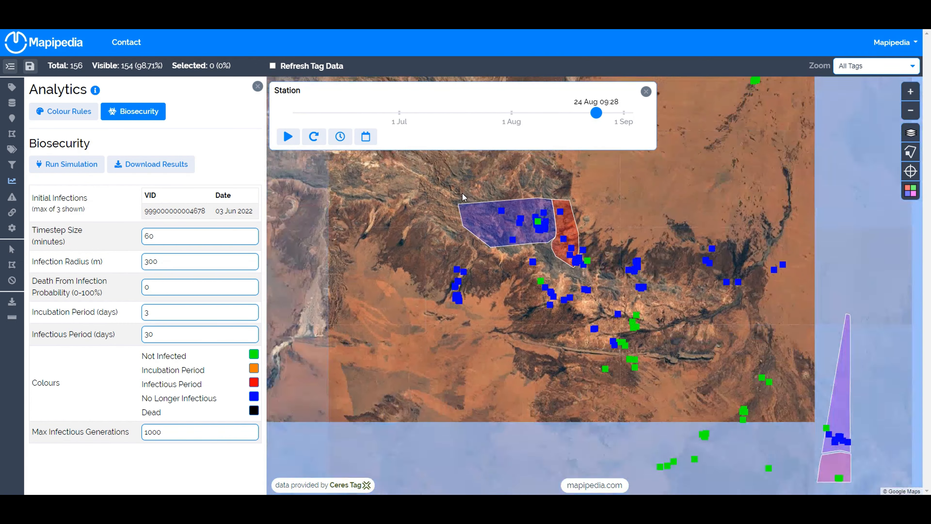
scroll(387, 293, down, 1)
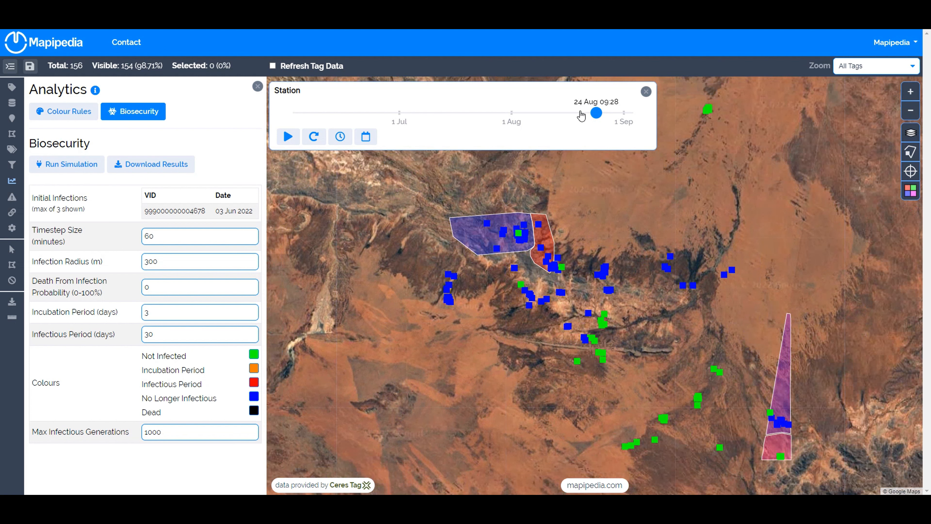
- Advance the timeline to 2 Sep 15:10 and view the spread across all the geofences
drag(596, 113, 630, 113)
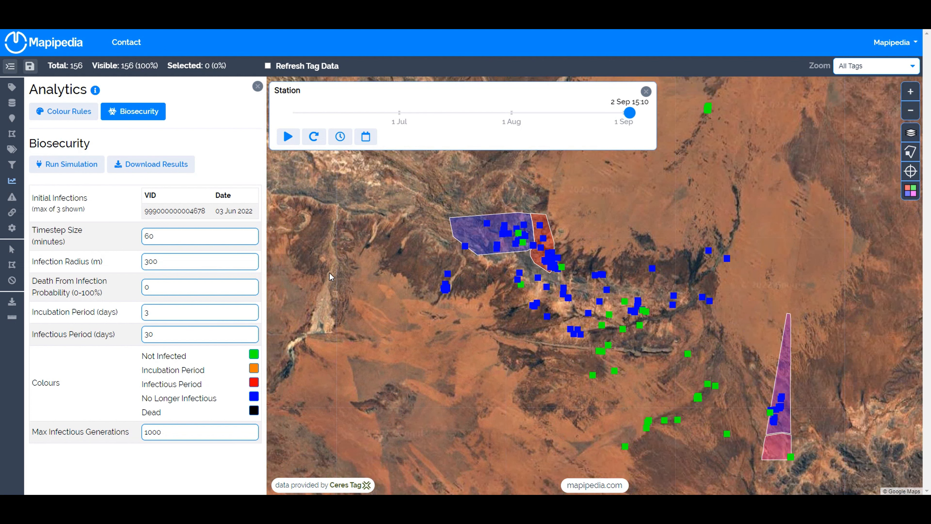
scroll(346, 264, down, 1)
drag(449, 321, 442, 286)
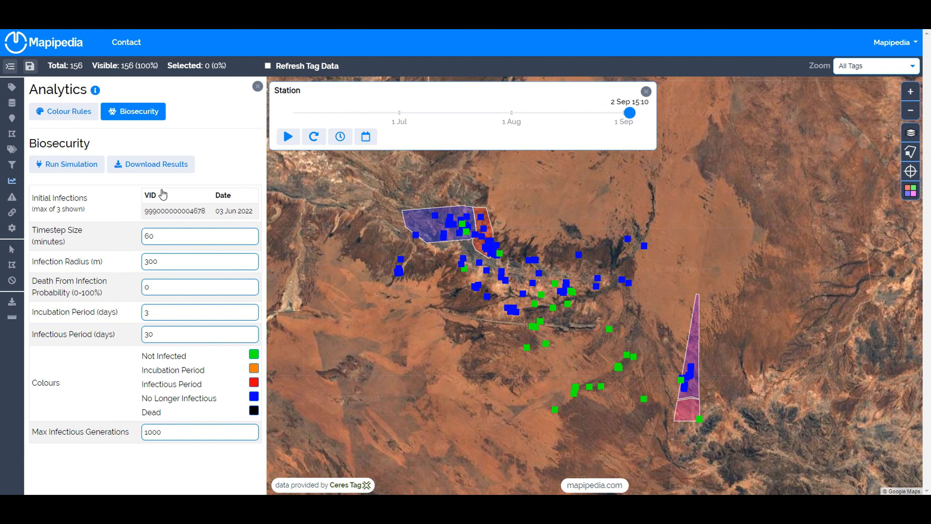
- Download the simulation results as a CSV file and open it maximized in Excel
click(149, 165)
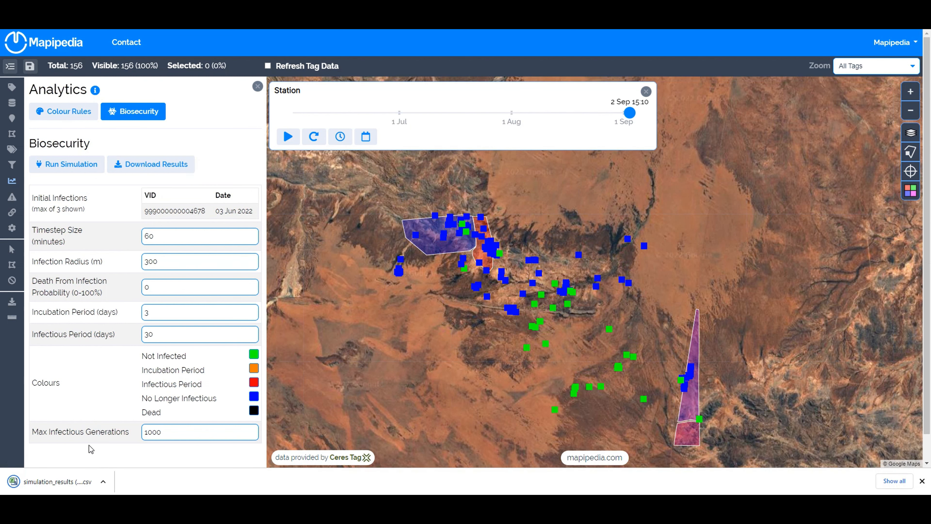
click(56, 480)
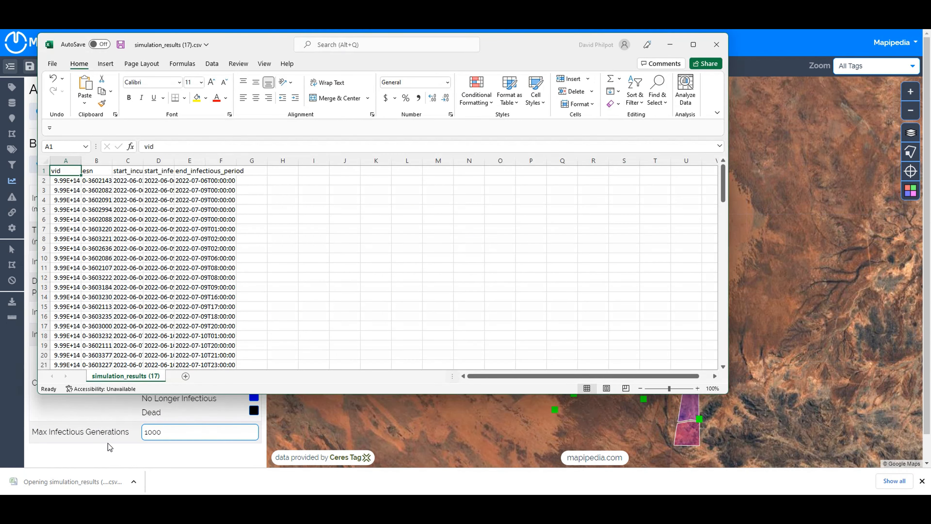
double_click(254, 47)
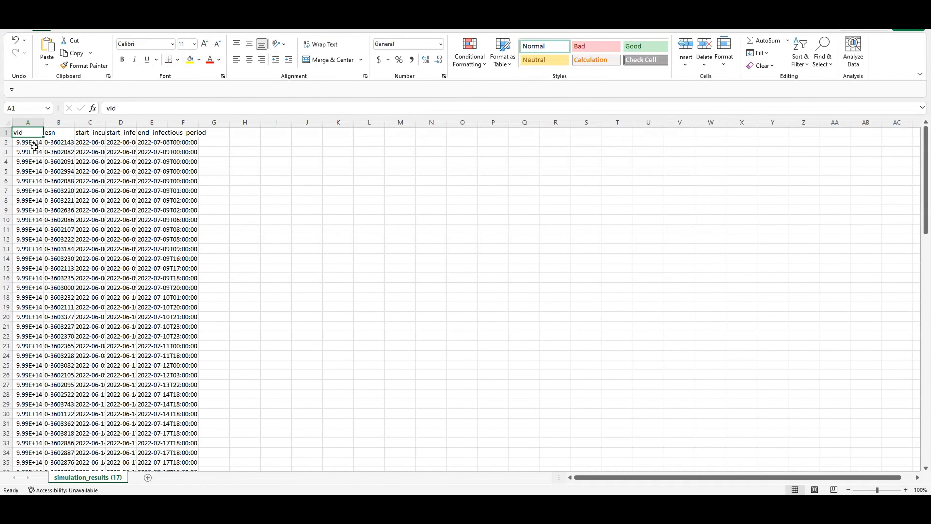
- Format the vid column as Number with zero decimal places
right_click(29, 123)
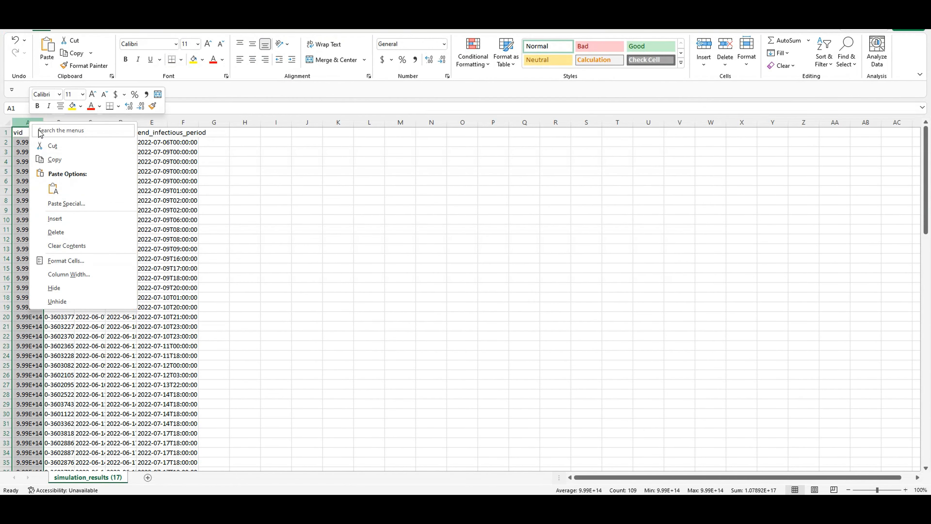
click(67, 262)
click(37, 189)
click(141, 207)
click(141, 207)
click(195, 362)
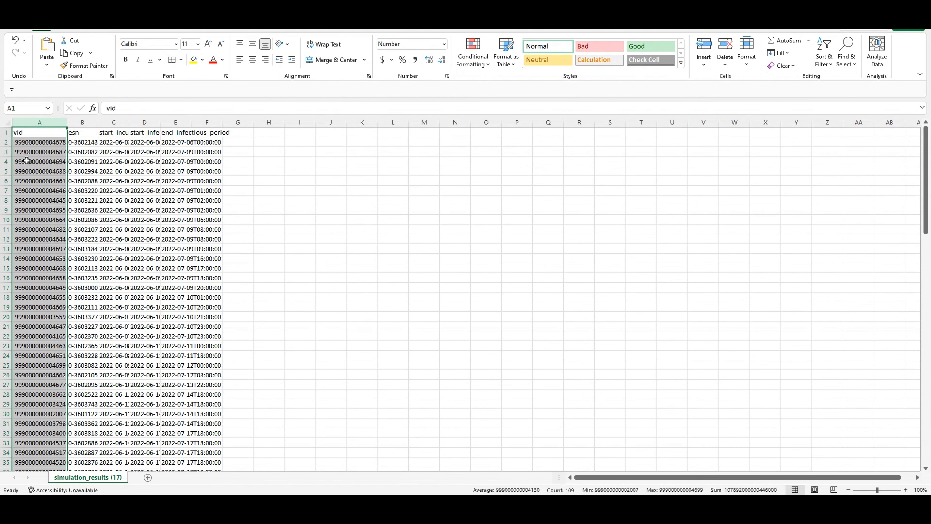
- Fit all column widths to their contents and widen the vid column slightly
click(4, 121)
double_click(98, 123)
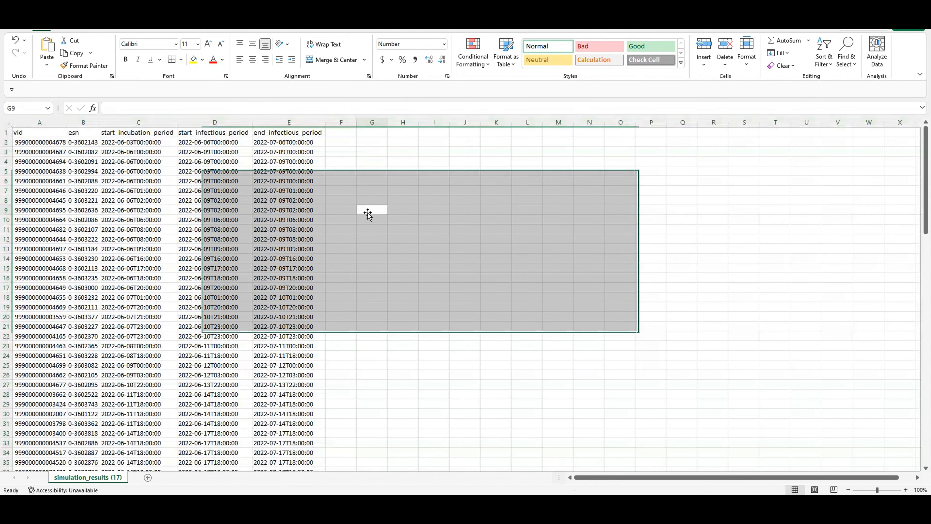
click(371, 211)
drag(68, 122, 81, 122)
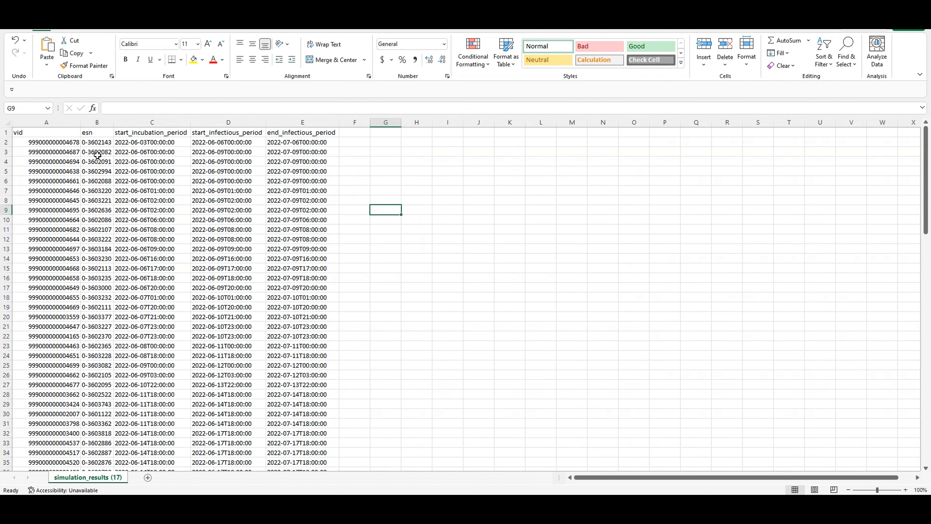
- Review the vid, esn, start_incubation_period, start_infectious_period and end_infectious_period columns for the first infected animal
click(57, 144)
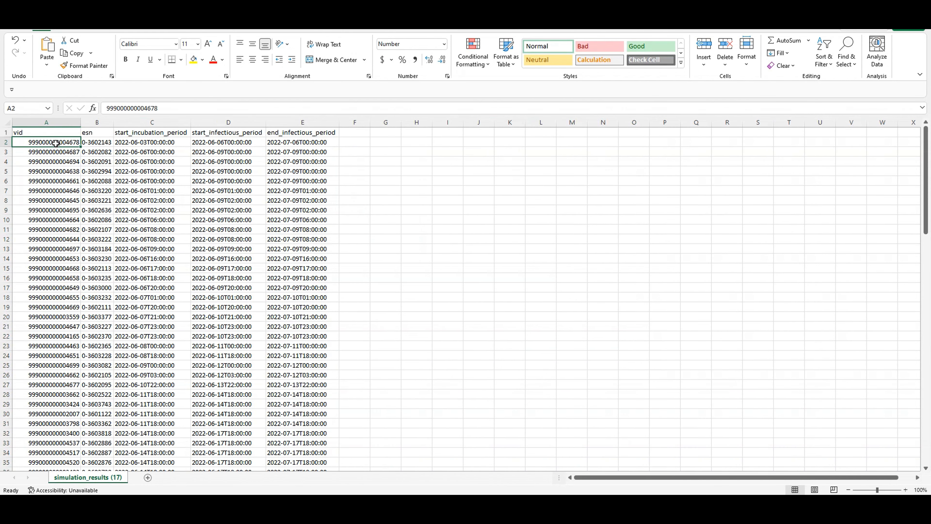
click(53, 132)
click(96, 134)
click(95, 139)
click(95, 134)
click(150, 136)
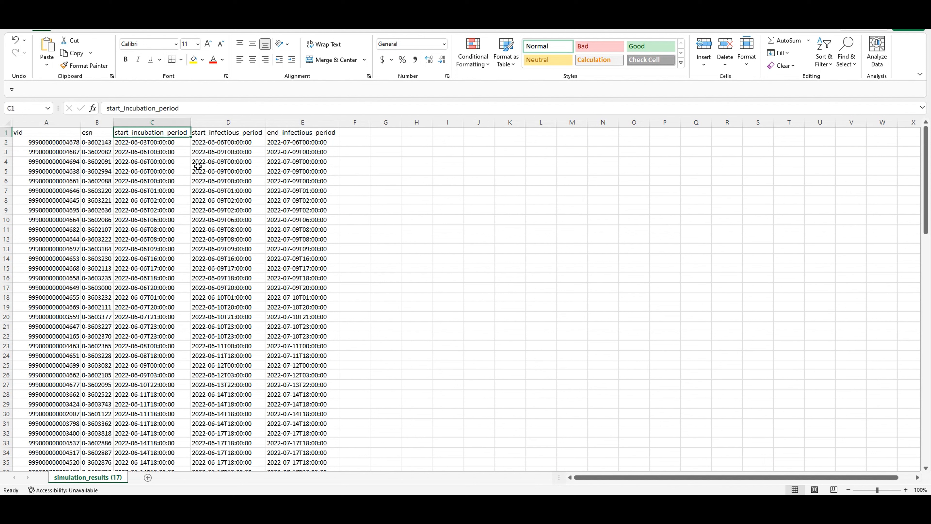
click(148, 143)
click(227, 134)
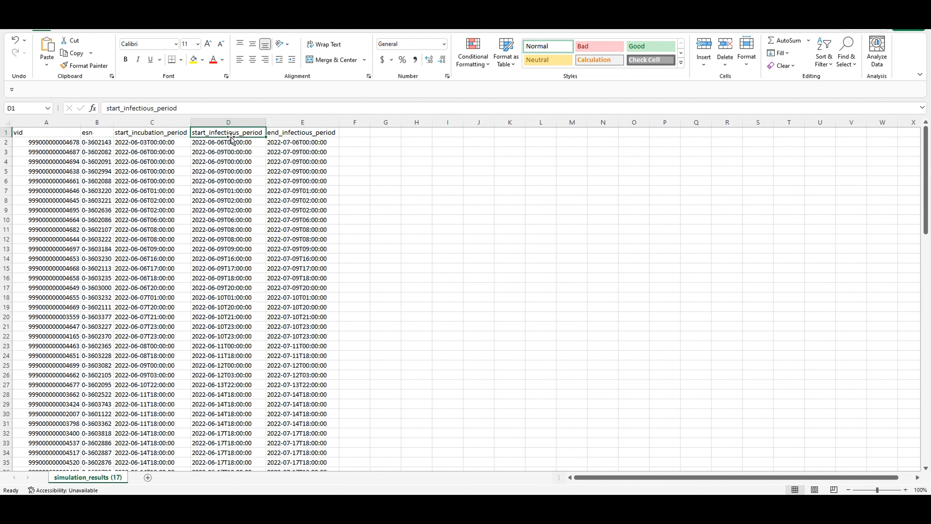
click(229, 142)
click(301, 133)
click(302, 143)
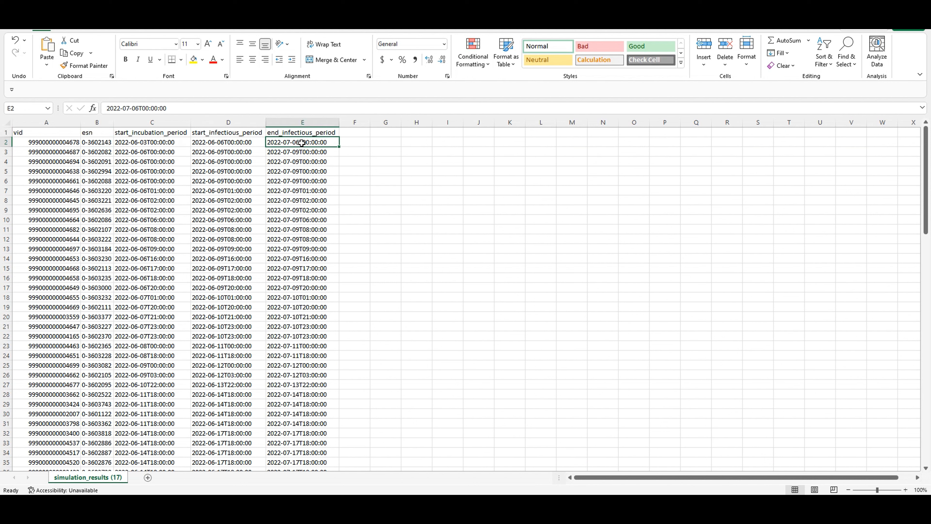
- Compare the first animal's incubation start date with those of the animals listed below it
click(141, 146)
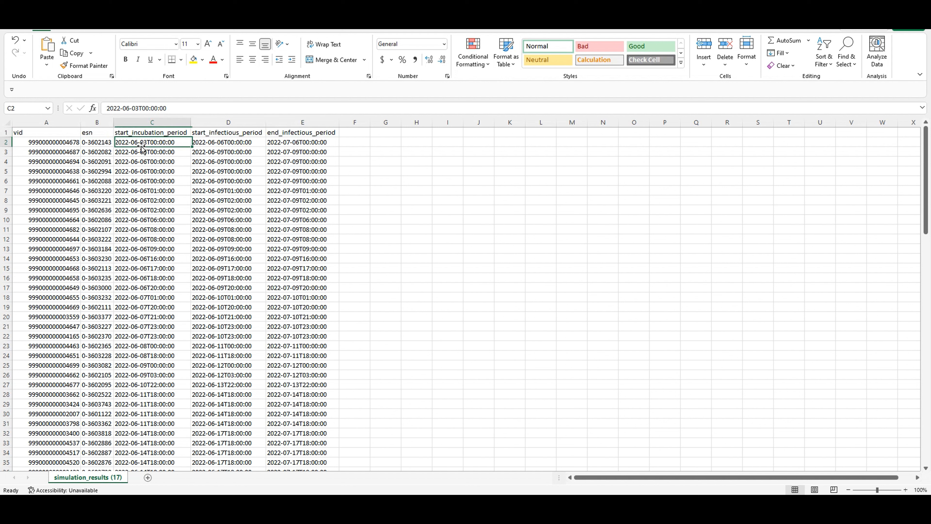
click(147, 151)
drag(146, 156, 140, 268)
click(495, 277)
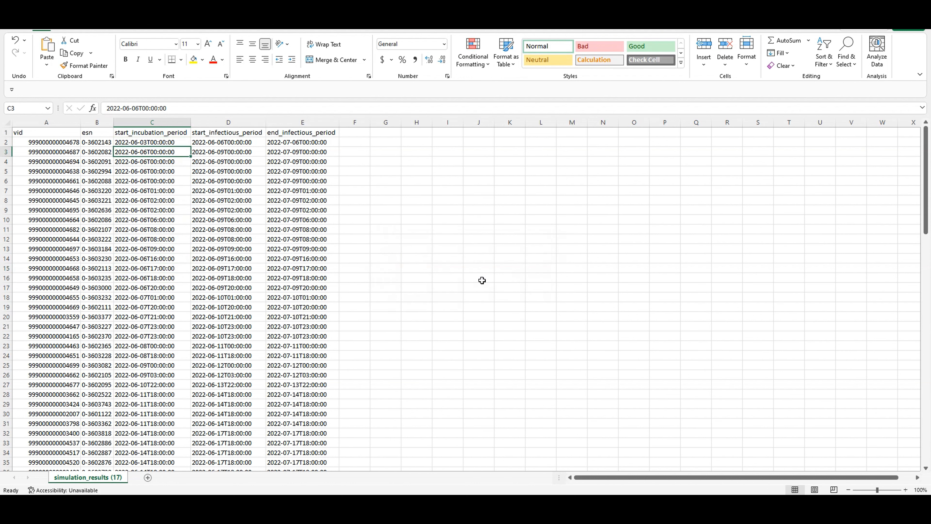
- Check the extent of the infected animals list from the last vid row back to the header
click(68, 211)
key(ctrl+Up)
key(ctrl+Down)
key(Down)
key(ctrl+Up)
key(ctrl+Up)
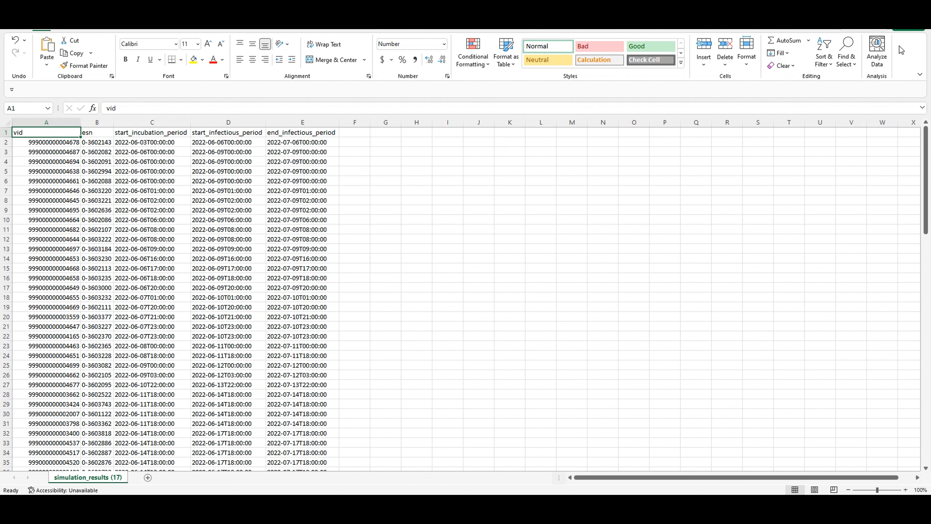
- Close the results workbook without saving changes and return to the Mapipedia map
click(920, 8)
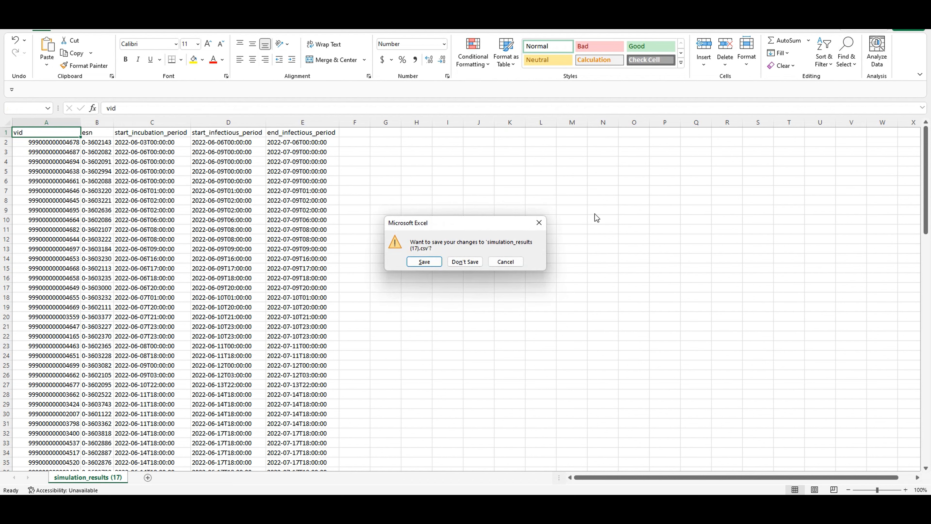
click(450, 261)
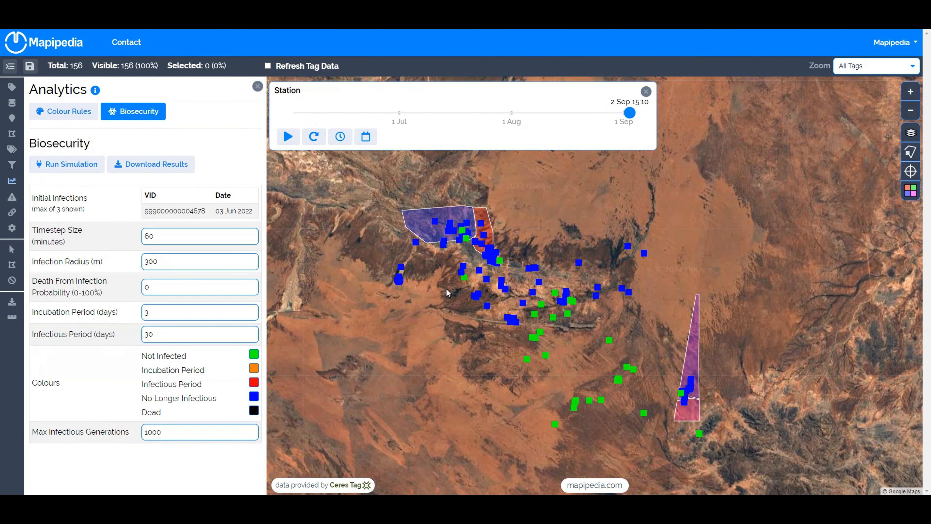
drag(411, 305, 397, 303)
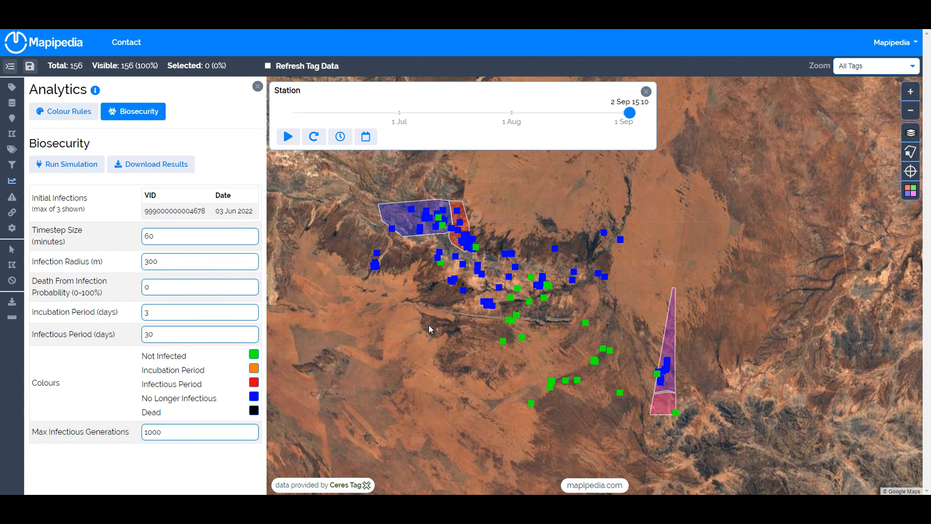
- Rerun the biosecurity simulation with Max Infectious Generations set to 0
double_click(164, 432)
text(0)
click(87, 165)
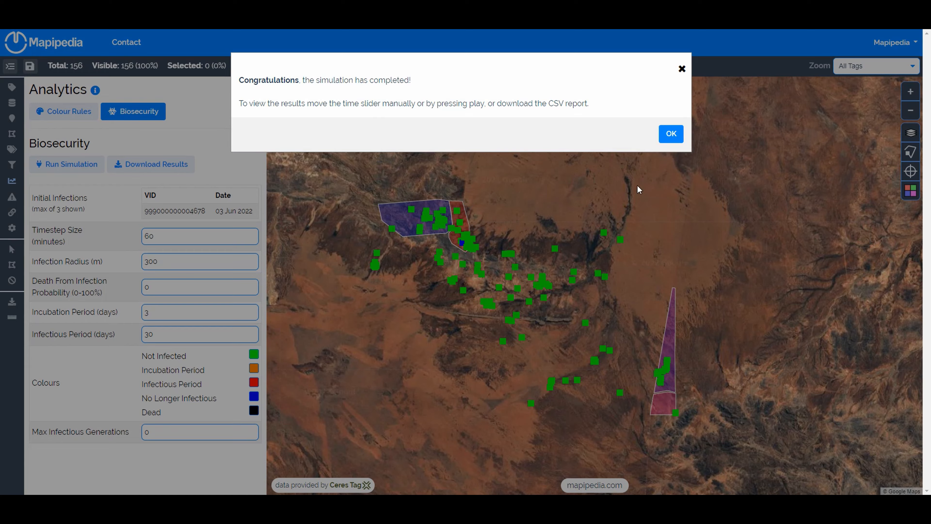
click(671, 133)
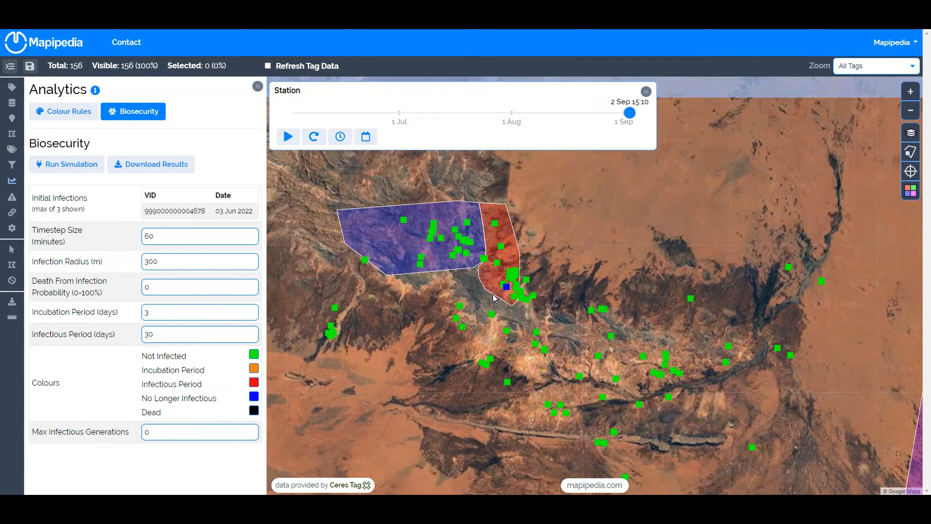
- Inspect the red geofence up close and rewind the timeline to 3 Jun 01:19
scroll(507, 291, up, 3)
drag(407, 309, 425, 329)
drag(633, 116, 297, 114)
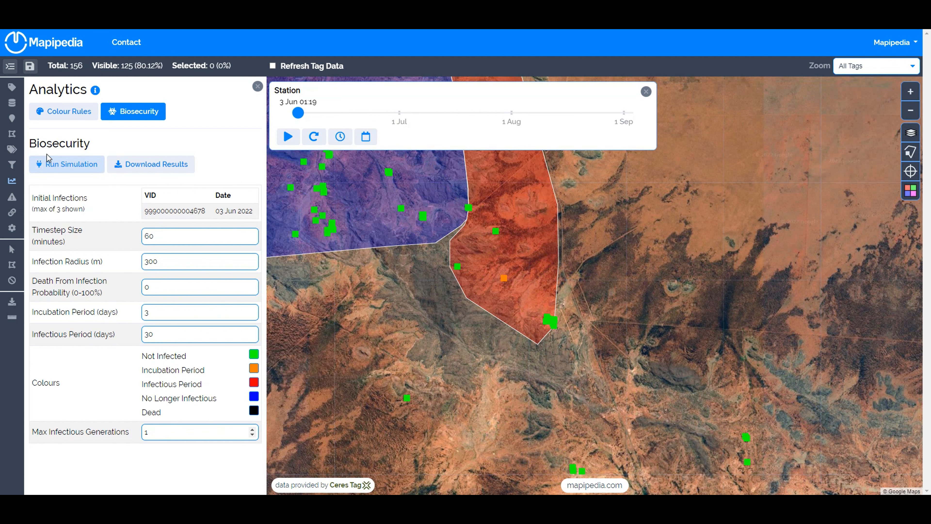
- Rerun the simulation with Max Infectious Generations set to 1 and examine the spread at 10 Jun 03:37
click(60, 162)
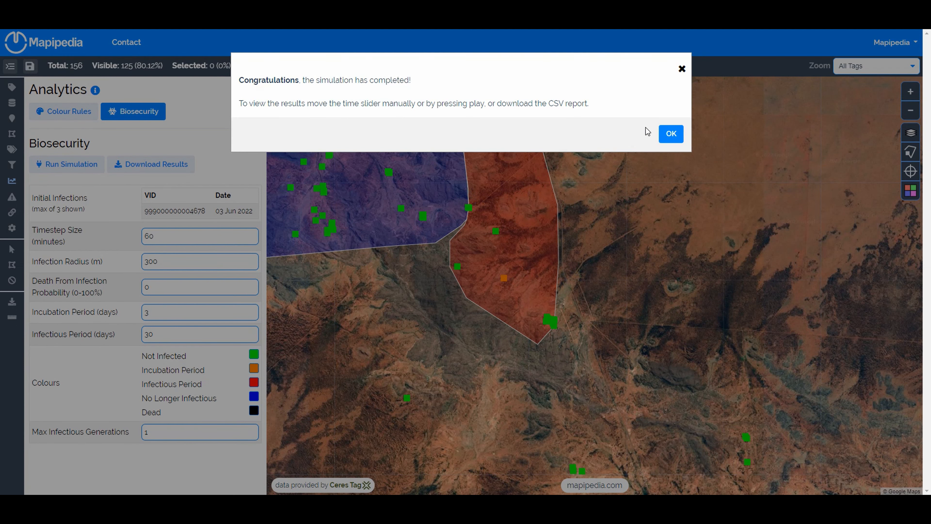
click(670, 133)
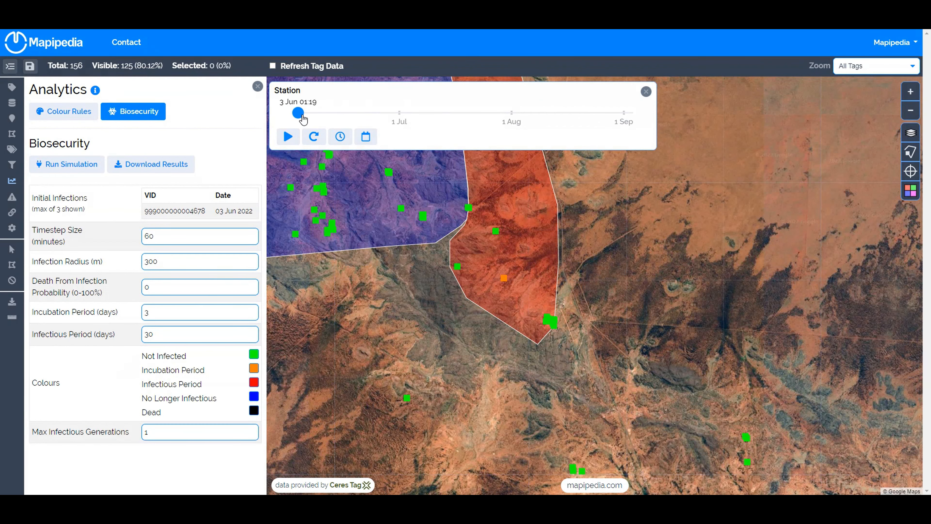
drag(300, 115, 323, 115)
mouse_move(428, 265)
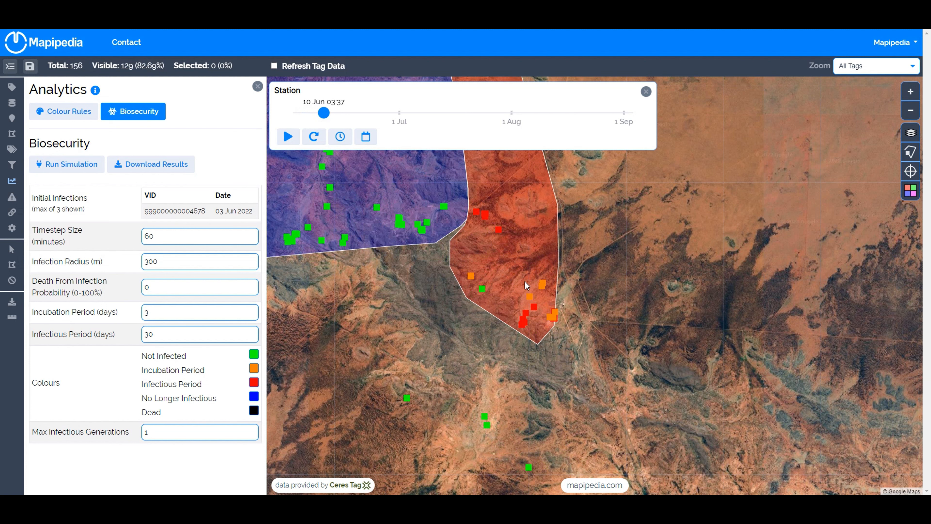
scroll(512, 274, down, 1)
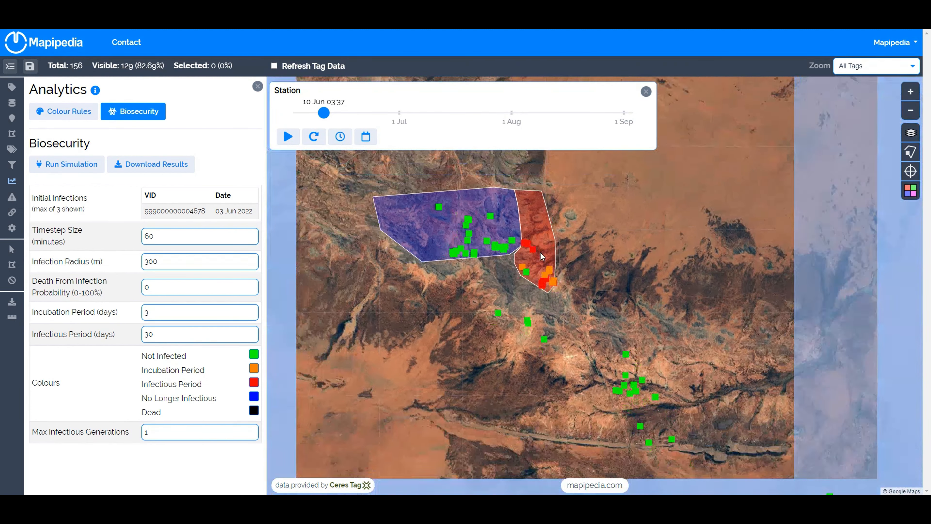
- Advance the timeline to 8 Jul 03:11 and on to 3 Sep 13:46, examining the infection spread around the geofences
drag(323, 114, 426, 121)
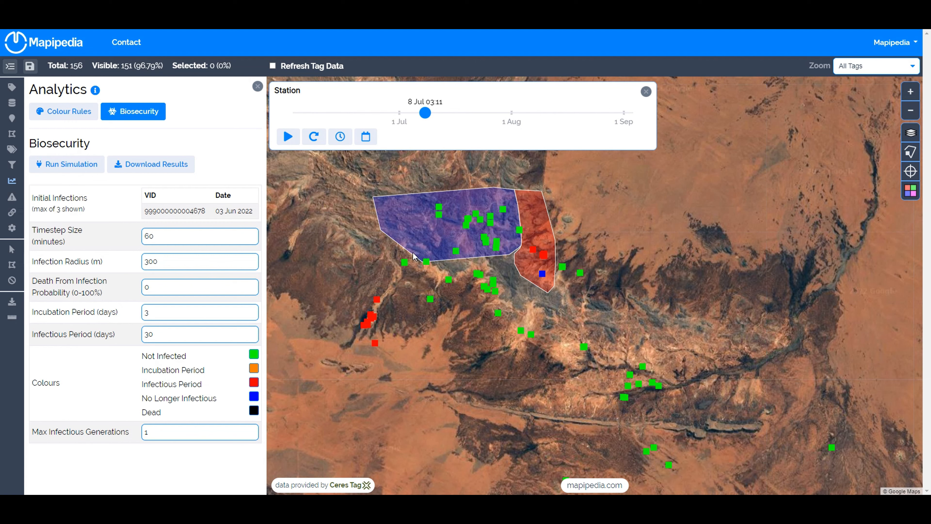
scroll(523, 244, up, 2)
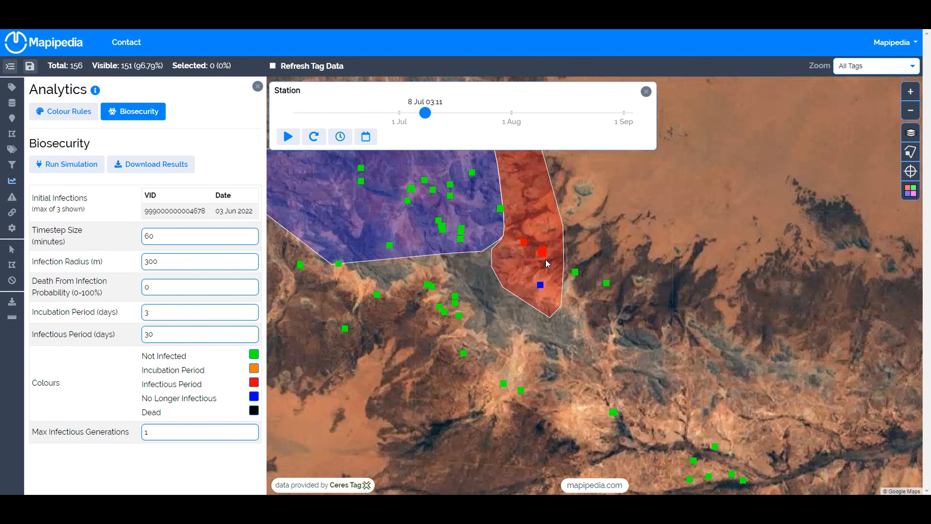
scroll(546, 260, down, 1)
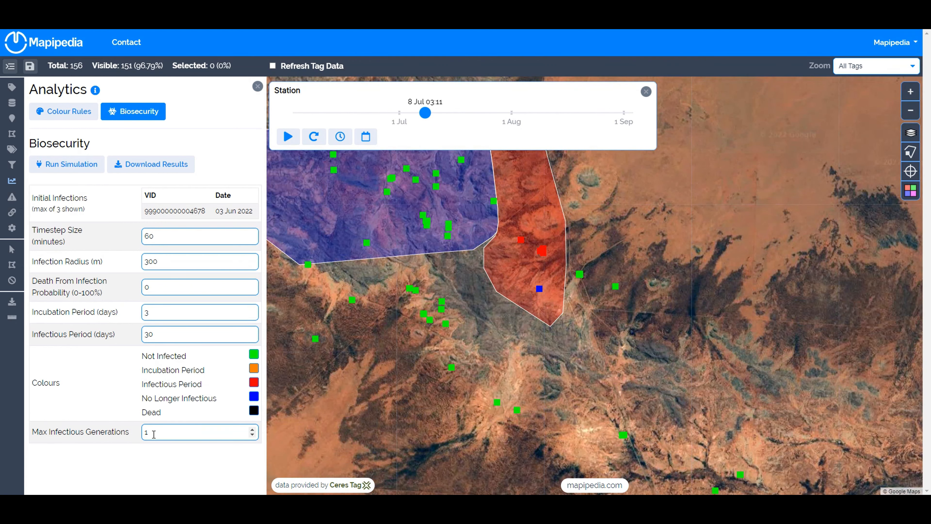
scroll(561, 282, down, 2)
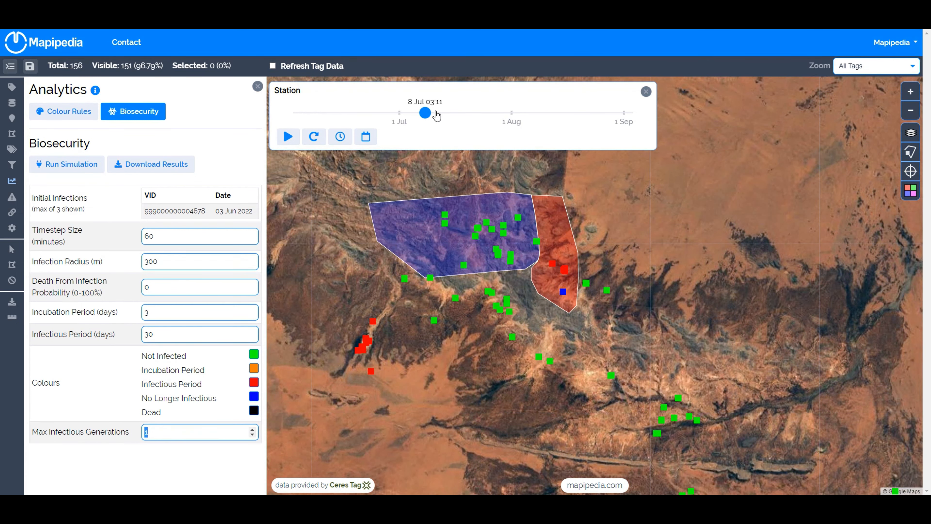
drag(425, 113, 639, 113)
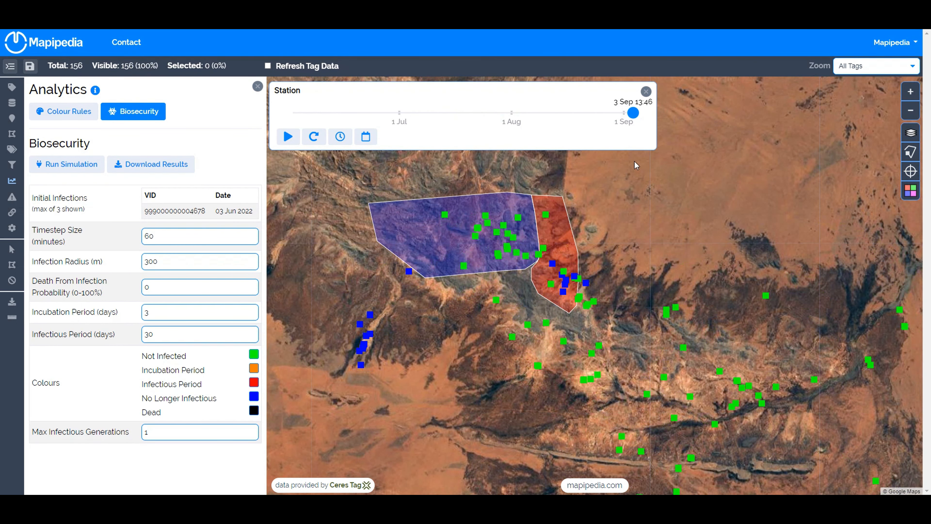
scroll(468, 248, down, 3)
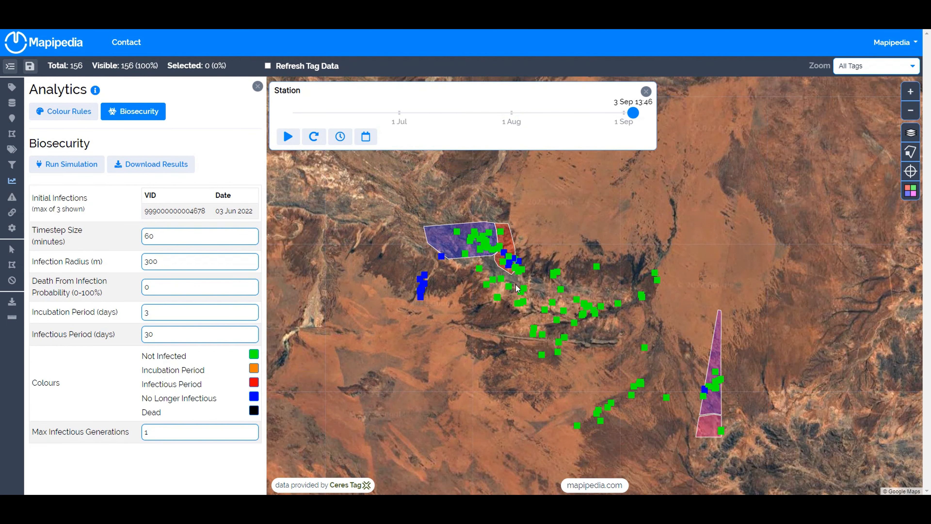
scroll(509, 258, up, 3)
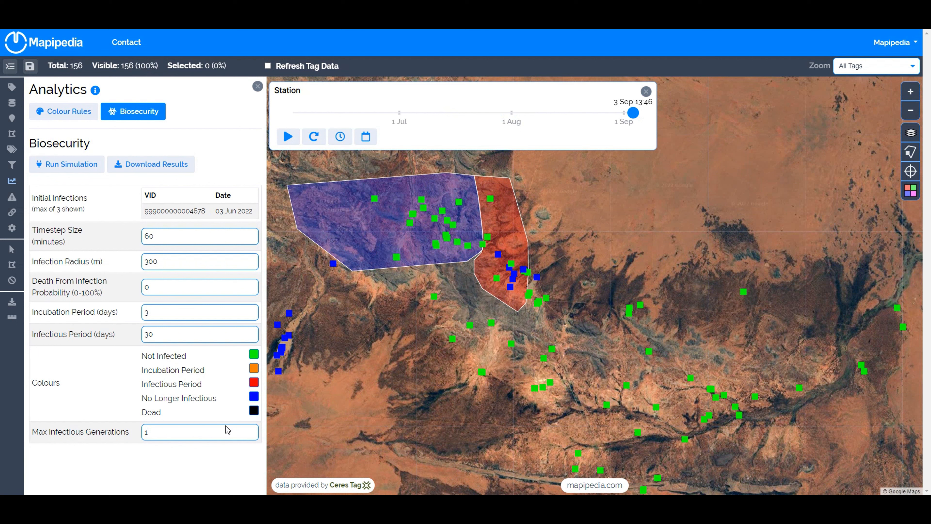
- Rerun the biosecurity simulation with Max Infectious Generations set to 2
double_click(152, 431)
text(2)
click(85, 164)
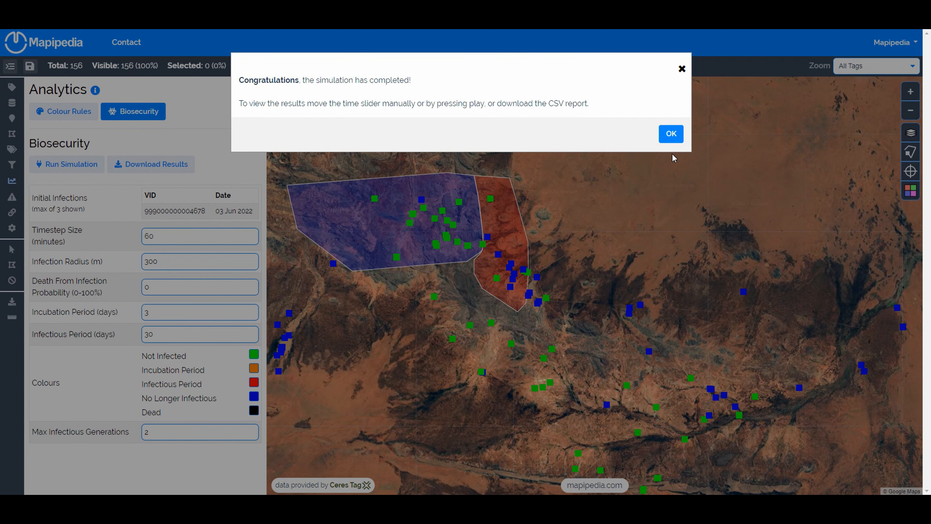
click(672, 134)
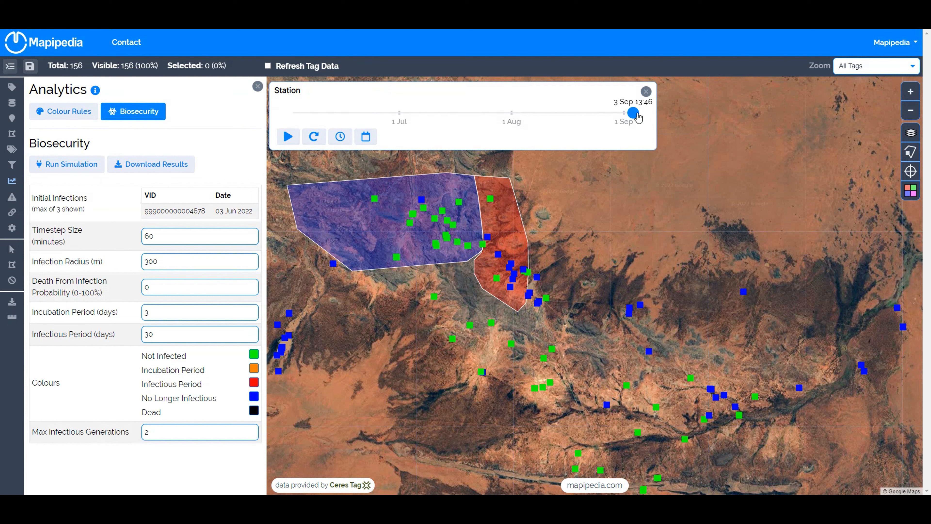
- Play back the two-generation spread briefly from an earlier date and advance the timeline to 10 Aug 20:55
drag(638, 117, 361, 113)
click(288, 137)
click(288, 136)
drag(360, 114, 546, 113)
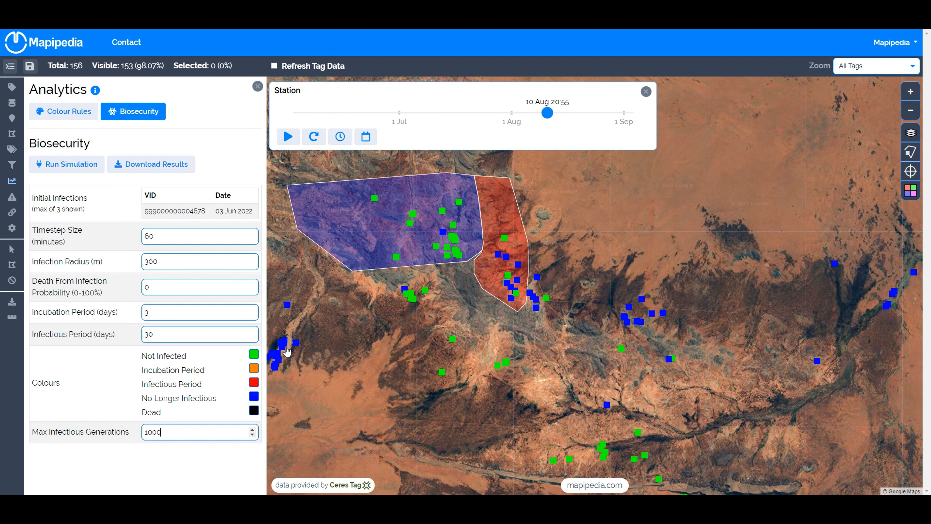
- Rerun the simulation with Max Infectious Generations set to 1000 and inspect the red geofence up close at 10 Jun 10:03
click(65, 165)
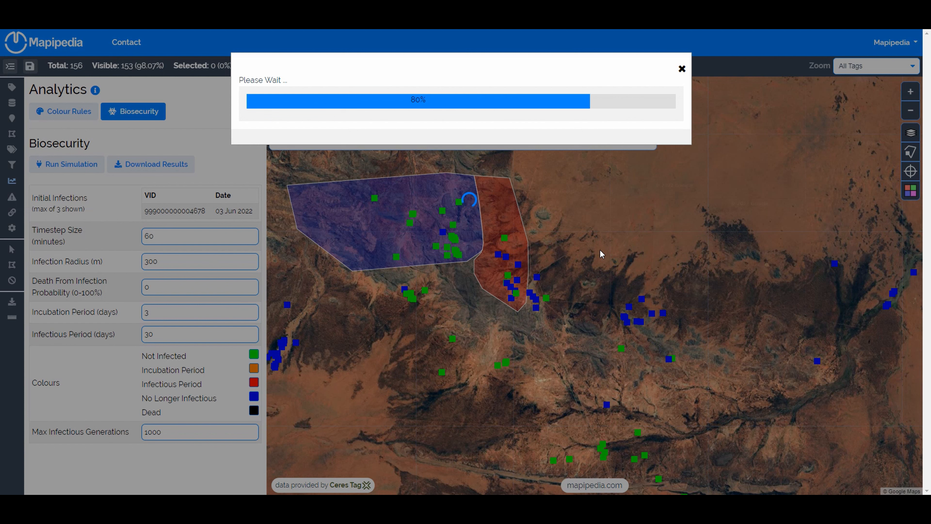
click(671, 134)
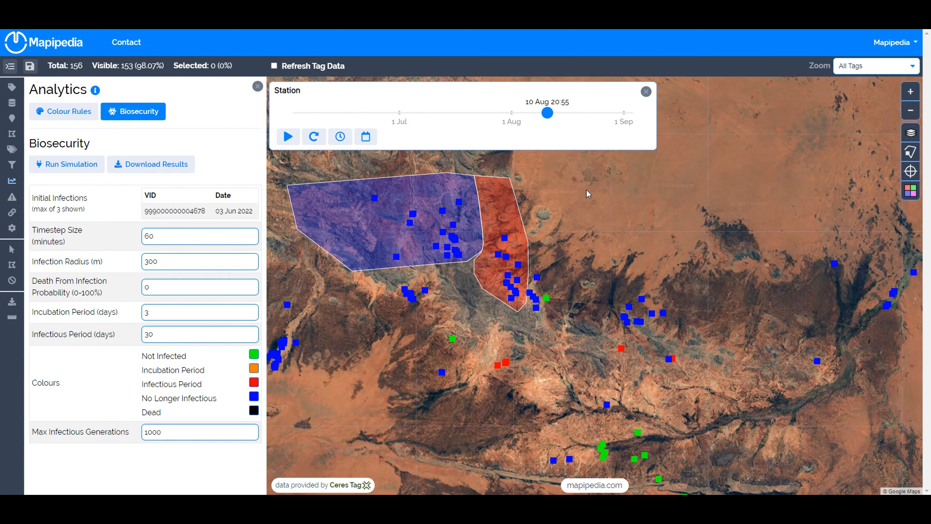
drag(554, 114, 324, 112)
scroll(652, 238, down, 1)
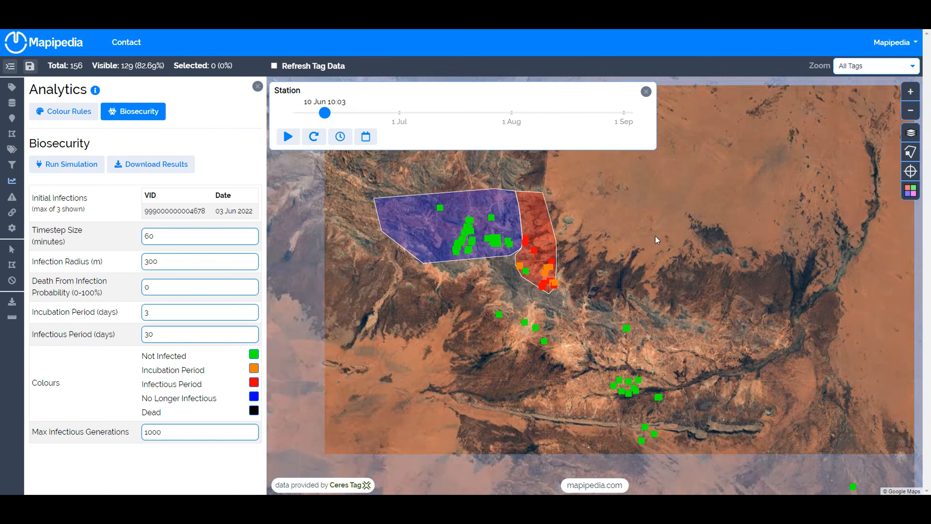
scroll(476, 270, up, 2)
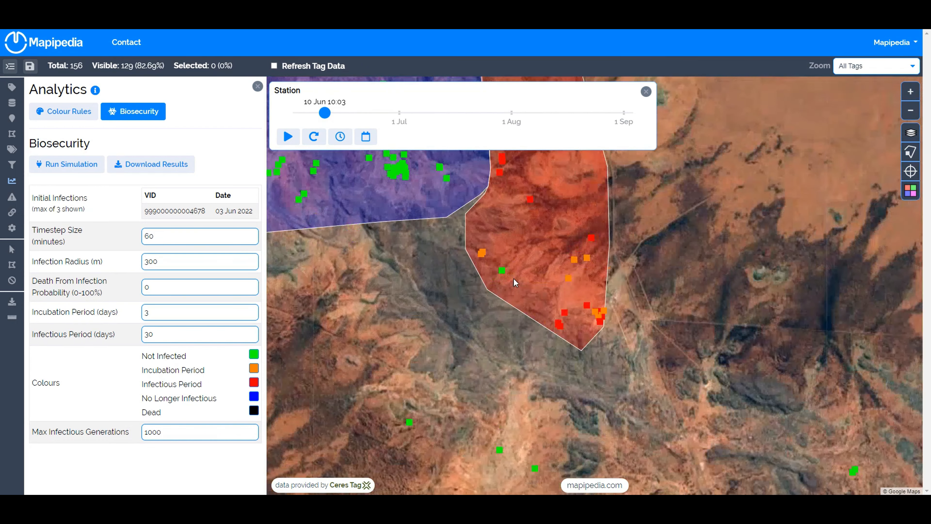
scroll(447, 275, up, 2)
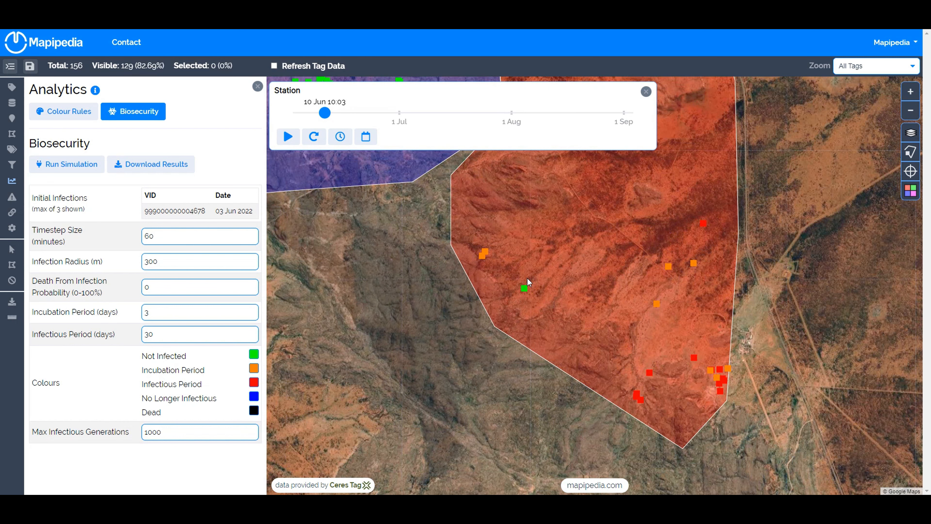
scroll(488, 259, up, 2)
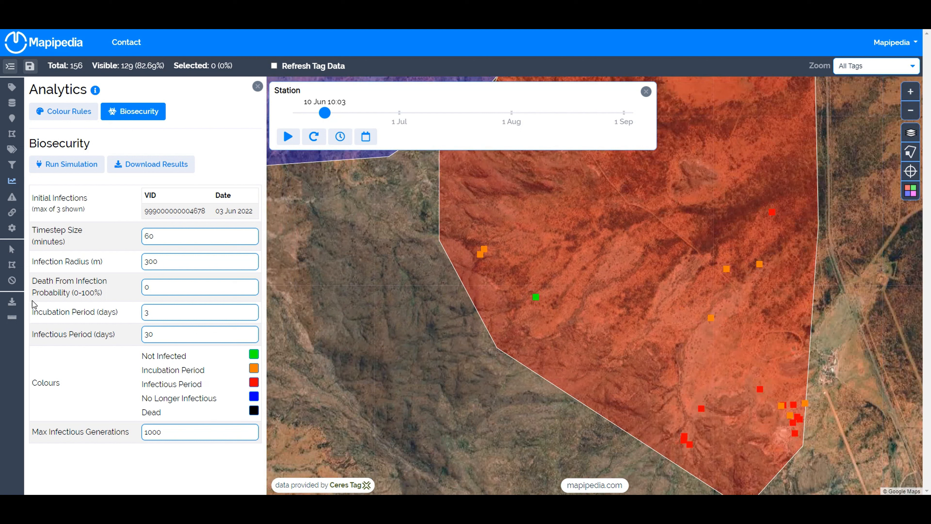
- Measure the distance from the orange tag near the red geofence's western edge to the green tag, clearing the line and selection
click(12, 318)
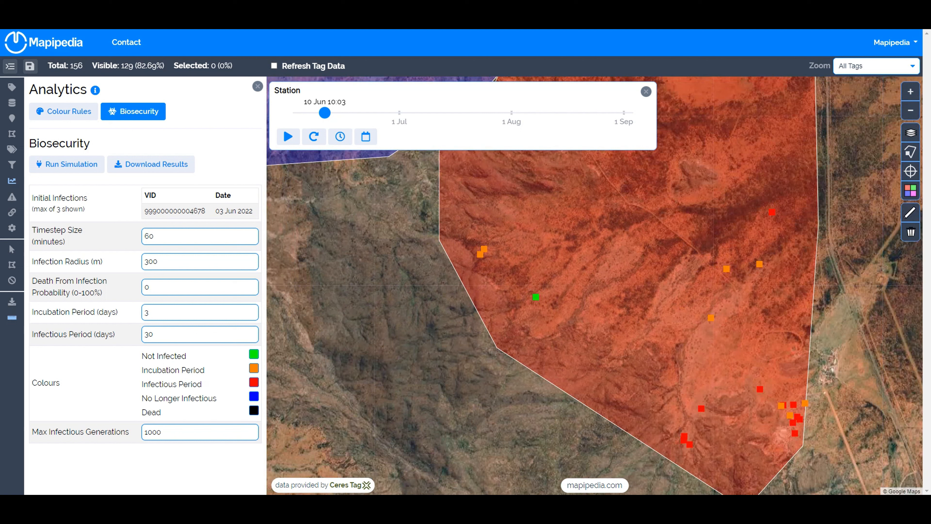
click(910, 212)
mouse_move(481, 258)
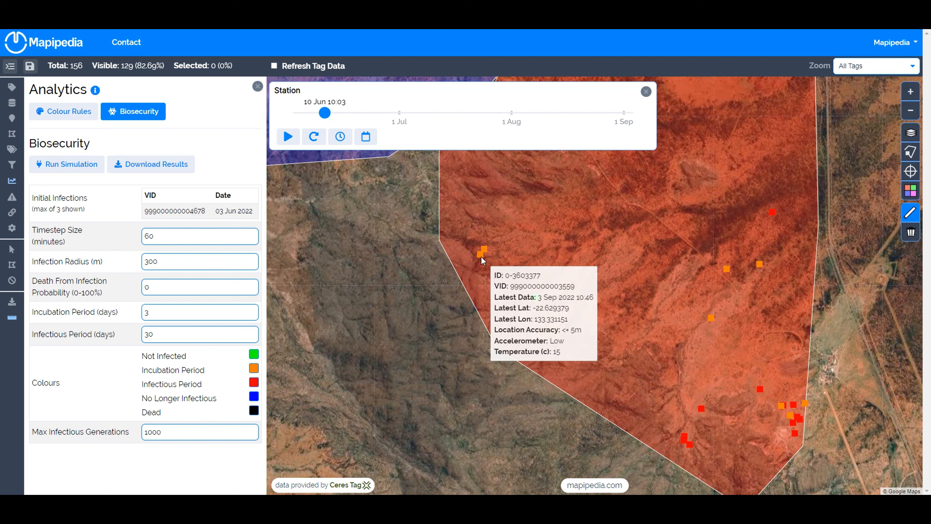
click(480, 255)
click(535, 297)
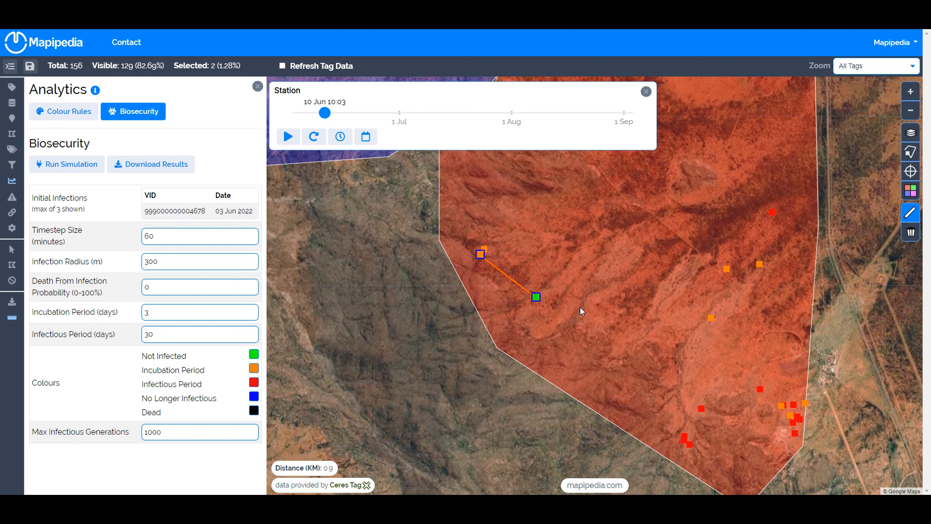
click(908, 234)
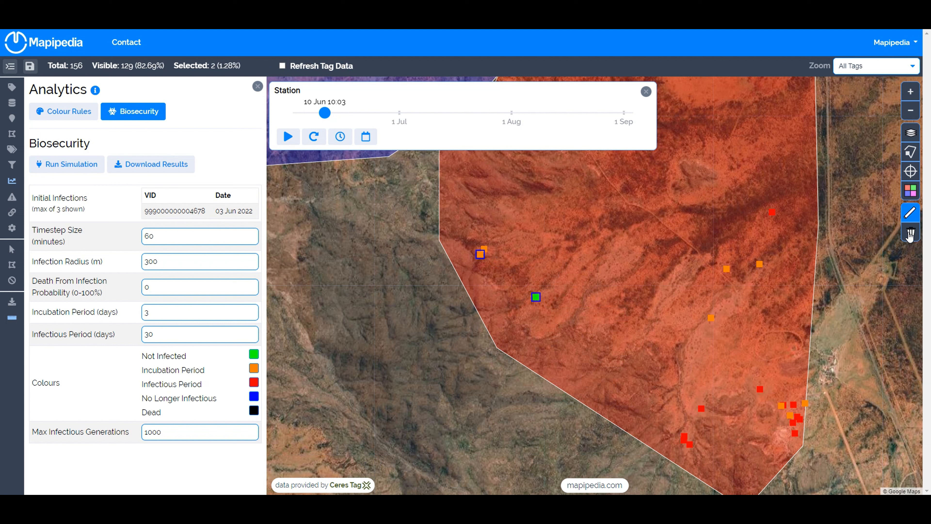
click(12, 280)
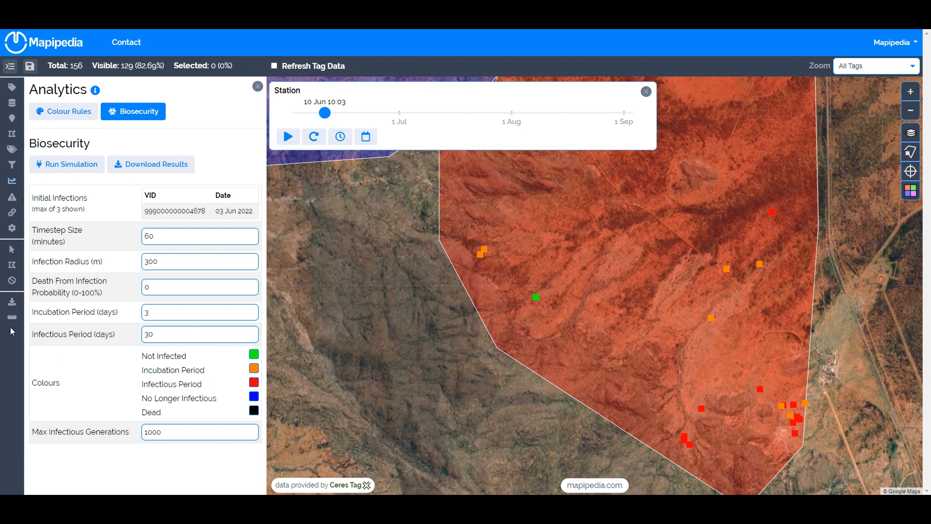
- Measure the distance from the northeastern red tag to the nearest orange tag below it, clearing the line and selection
click(12, 317)
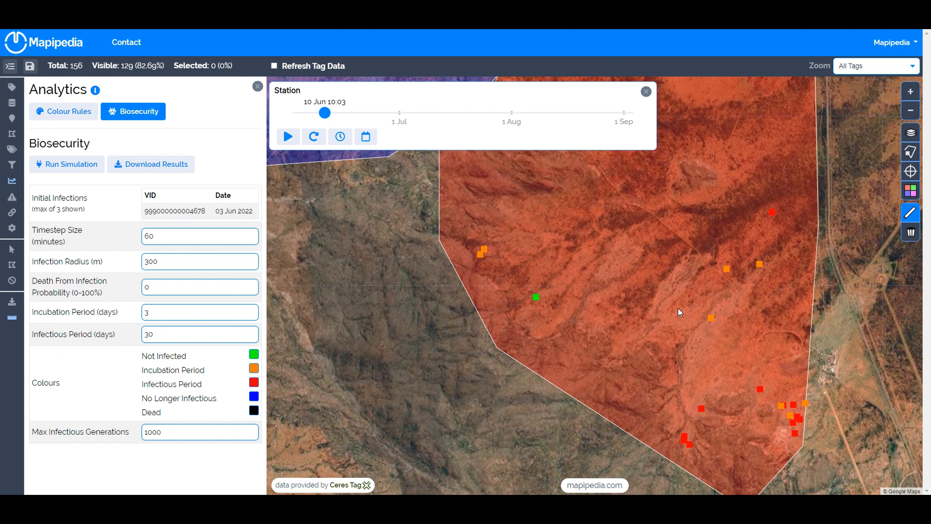
click(773, 212)
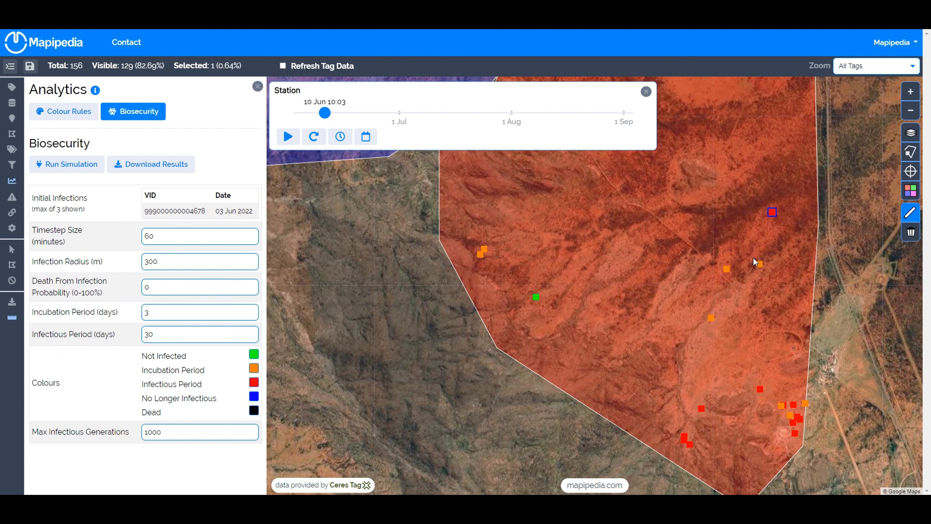
click(759, 264)
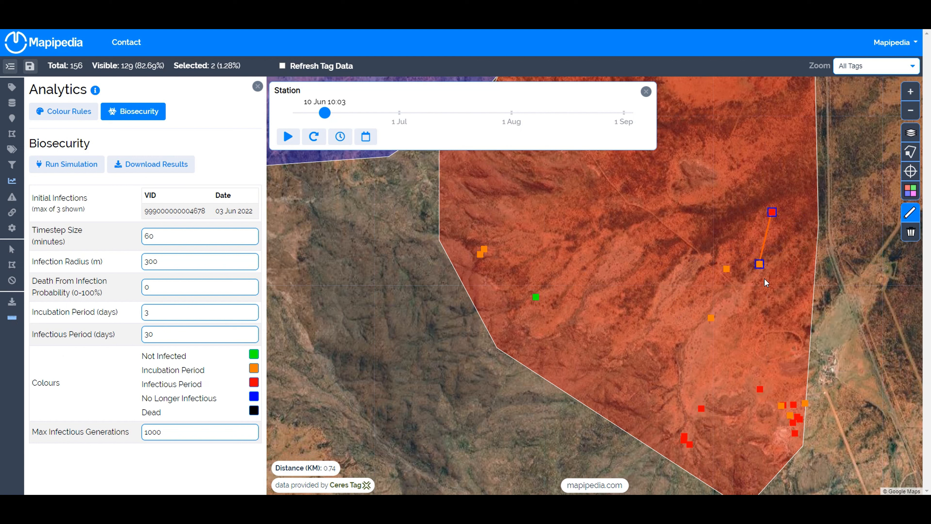
click(915, 216)
click(910, 234)
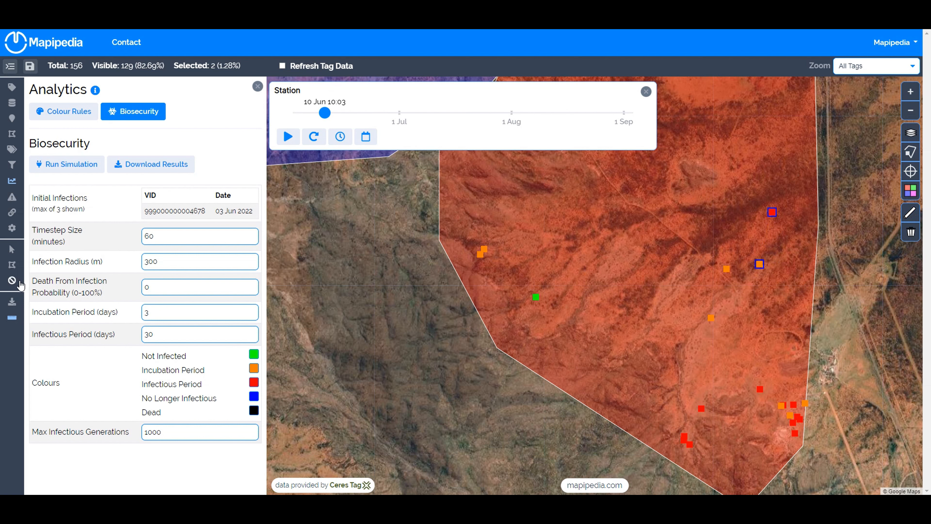
click(12, 283)
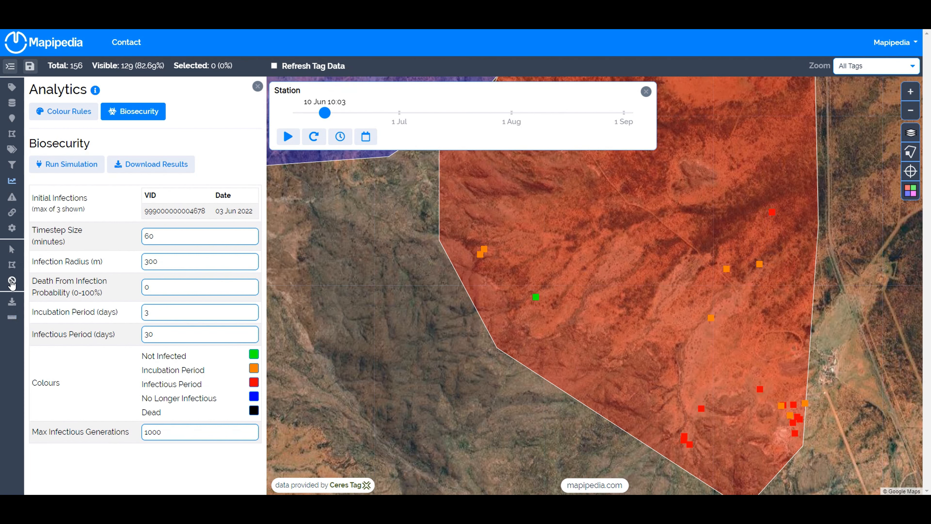
- Bring the full blue and red geofences back into view on the map
scroll(338, 318, down, 1)
drag(340, 321, 485, 353)
drag(448, 321, 484, 321)
scroll(503, 348, down, 1)
scroll(565, 363, down, 1)
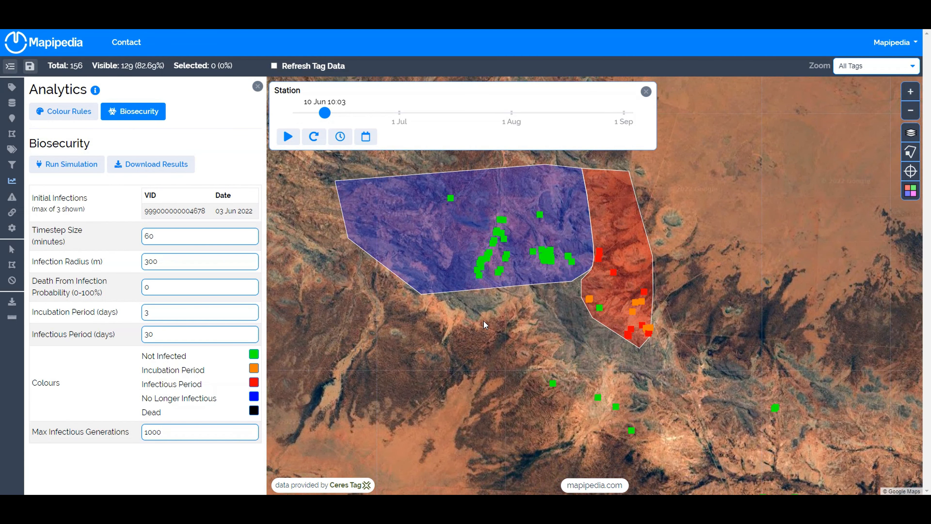